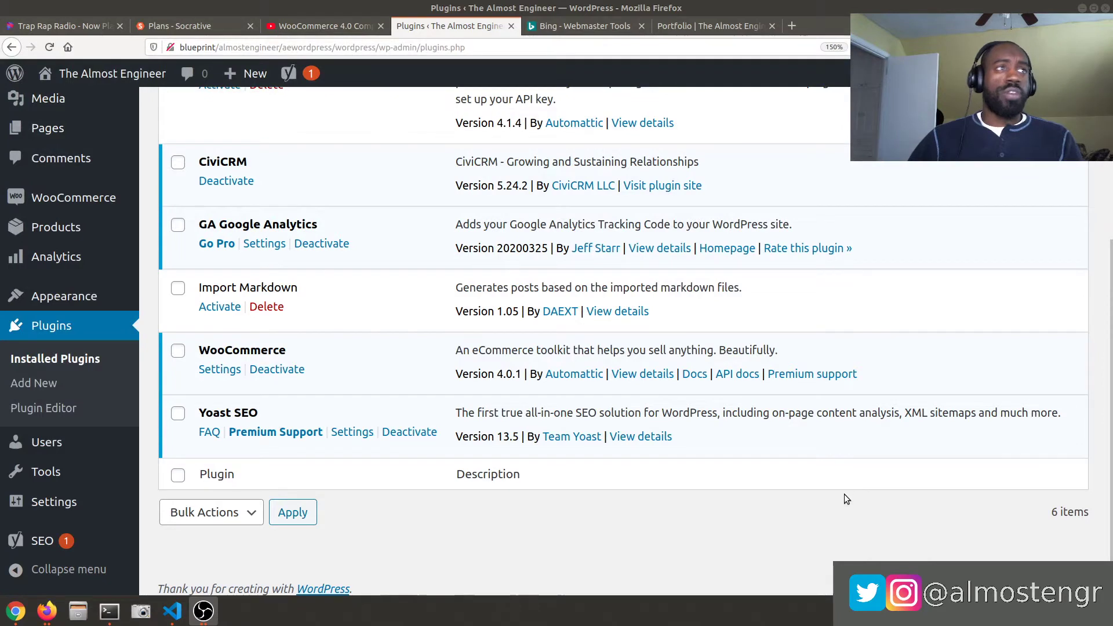
Step: Activate the Import Markdown plugin in the installed plugins list
{"action": "key", "text": "XF86AudioLowerVolume"}
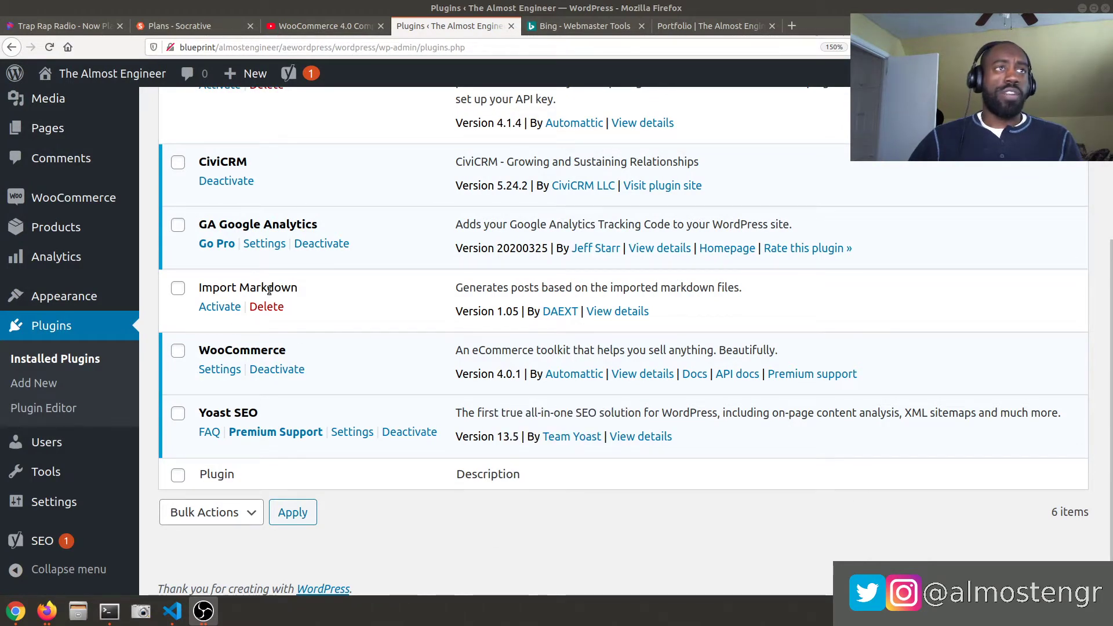
{"action": "scroll", "coordinate": [308, 328], "scroll_direction": "up", "scroll_amount": 3}
{"action": "scroll", "coordinate": [309, 329], "scroll_direction": "down", "scroll_amount": 2}
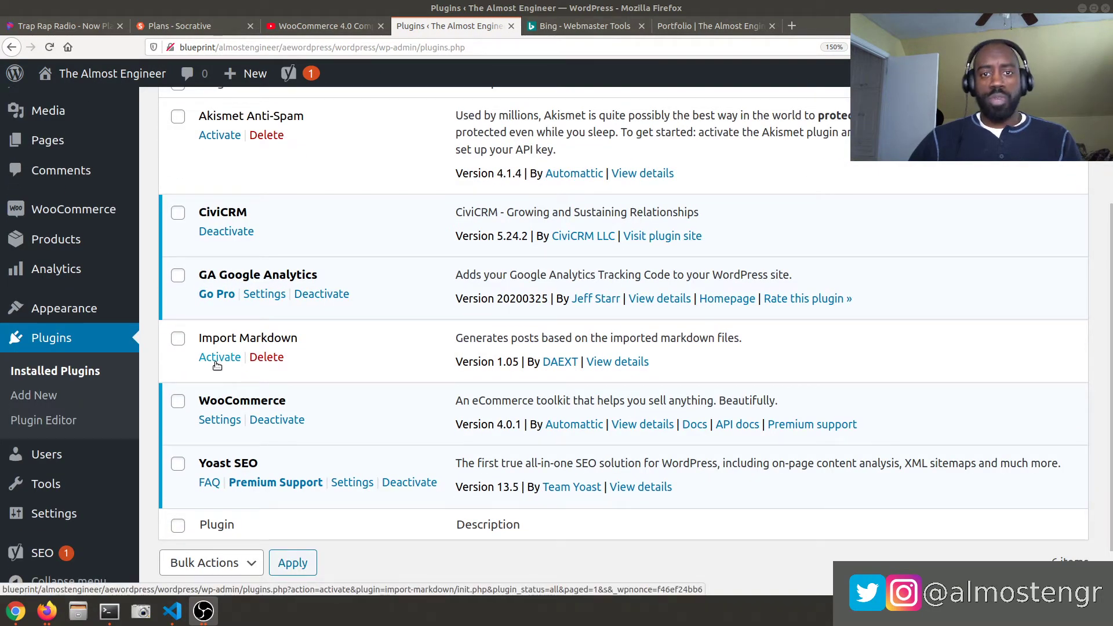
{"action": "left_click", "coordinate": [220, 361]}
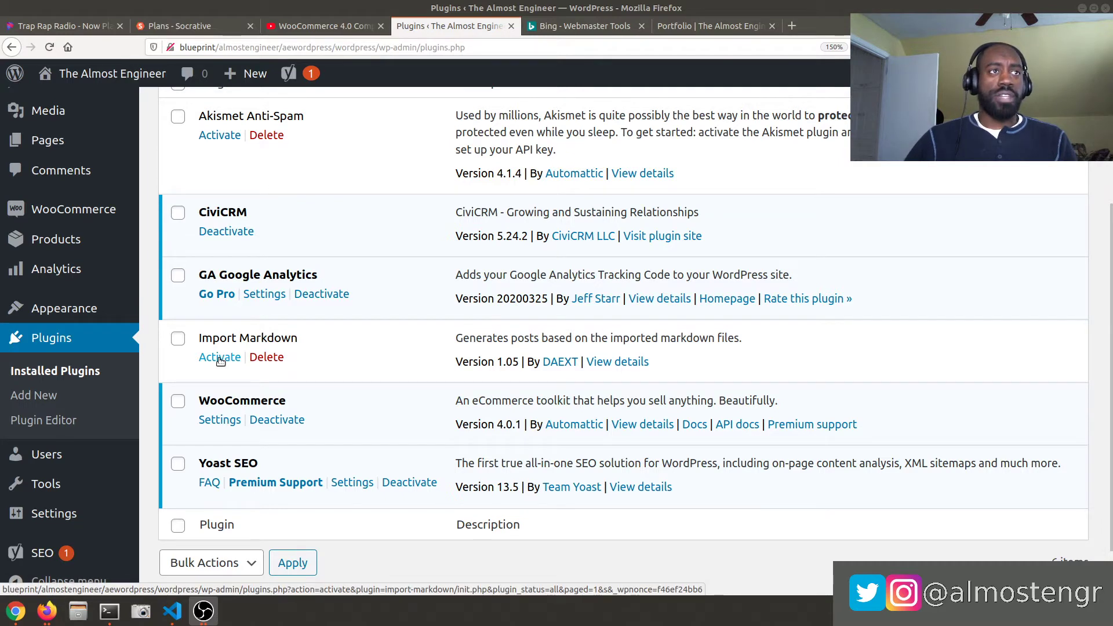
{"action": "left_click", "coordinate": [220, 358]}
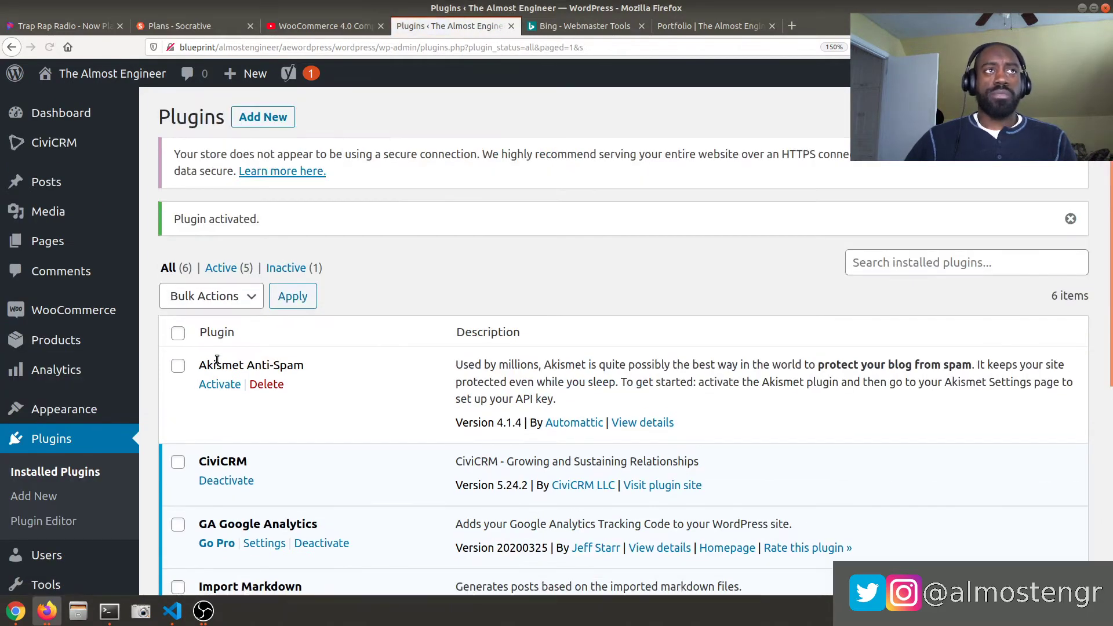
{"action": "left_click_drag", "start_coordinate": [190, 219], "coordinate": [261, 221]}
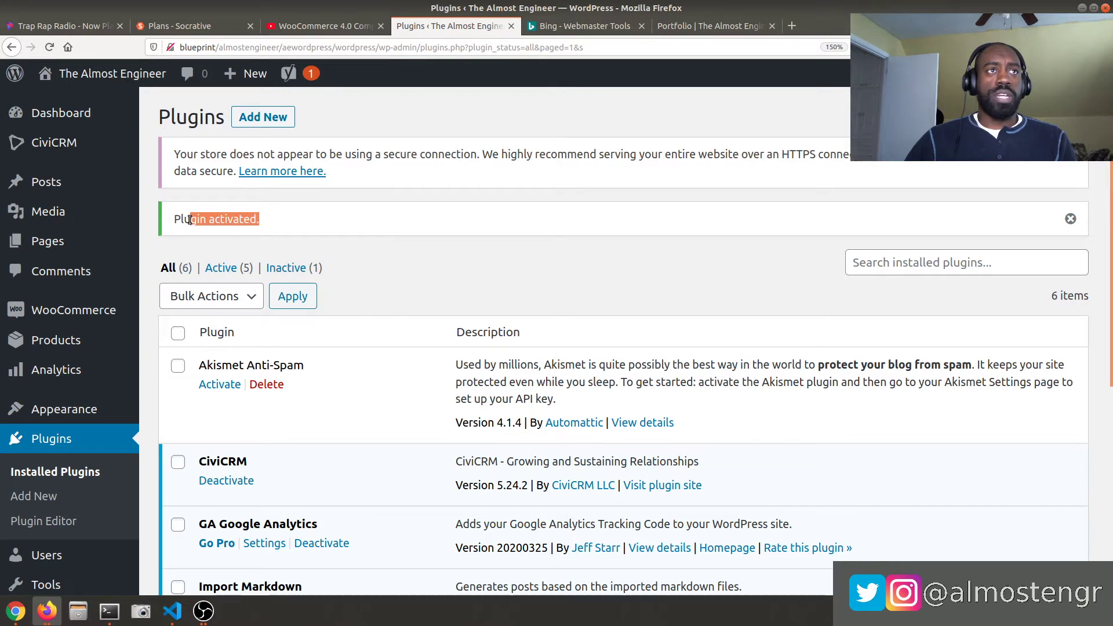
Step: Open the Markdown plugin's import page and look over its file upload form
{"action": "scroll", "coordinate": [73, 333], "scroll_direction": "down", "scroll_amount": 5}
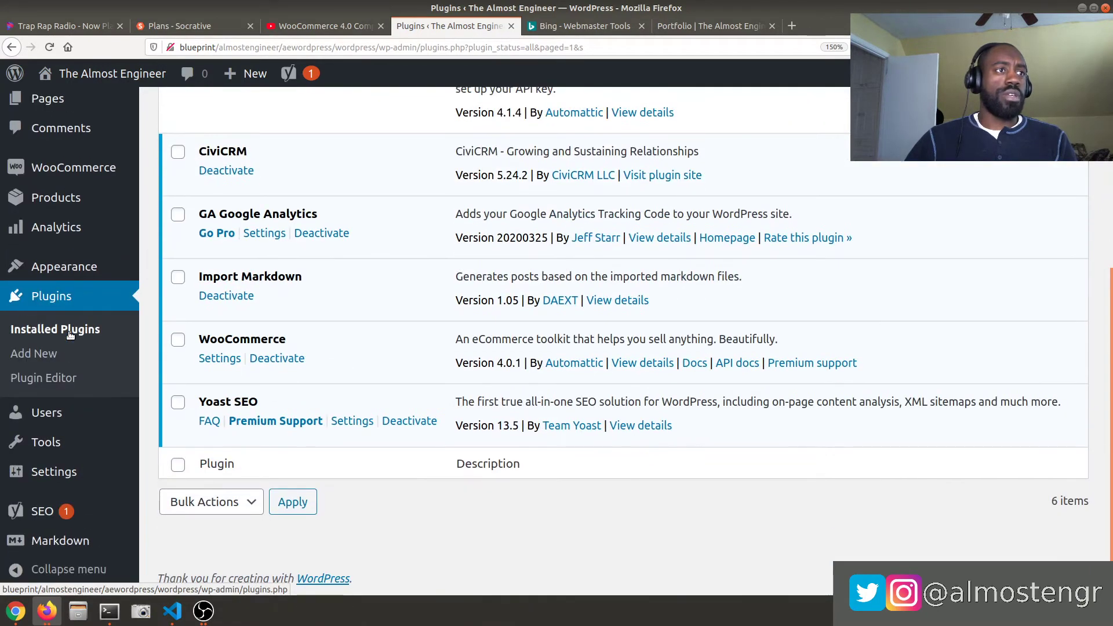
{"action": "mouse_move", "coordinate": [62, 545]}
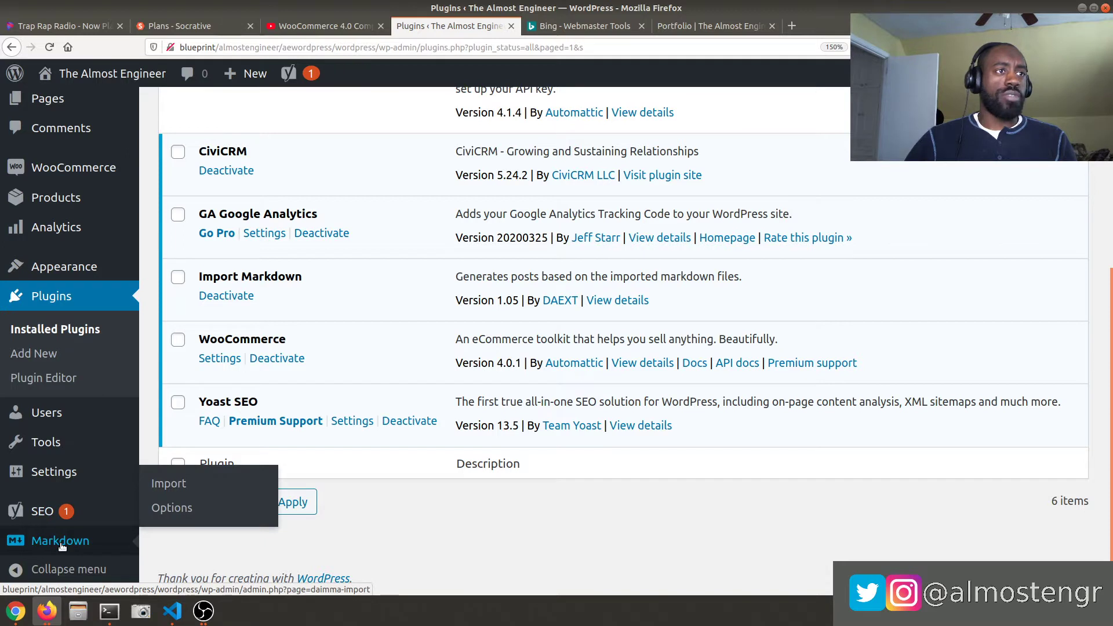
{"action": "left_click", "coordinate": [62, 545]}
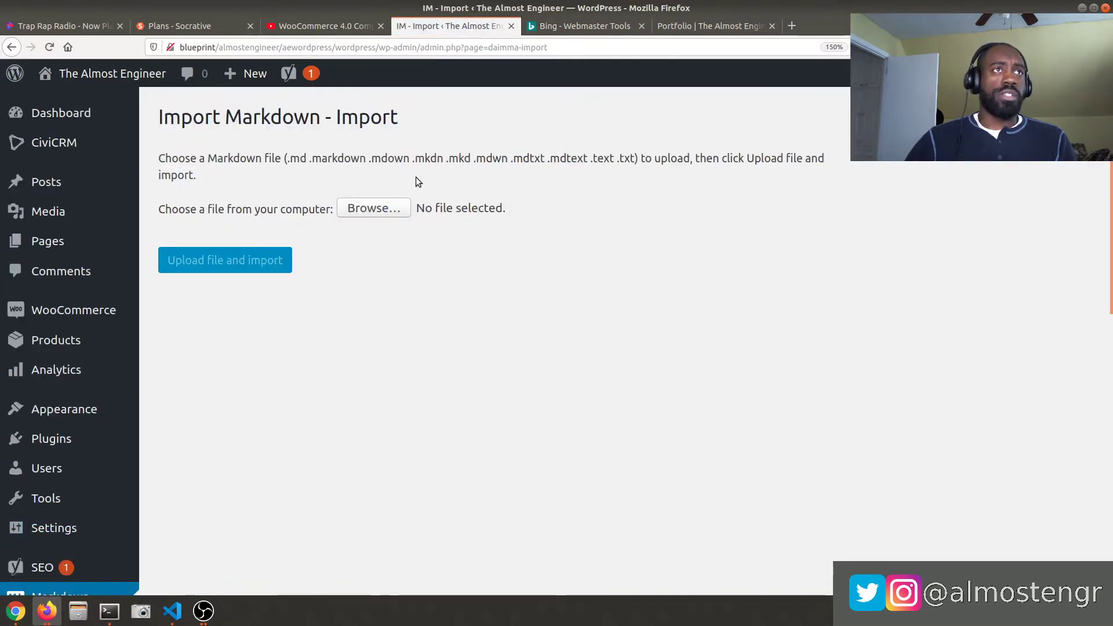
{"action": "scroll", "coordinate": [359, 206], "scroll_direction": "down", "scroll_amount": 3}
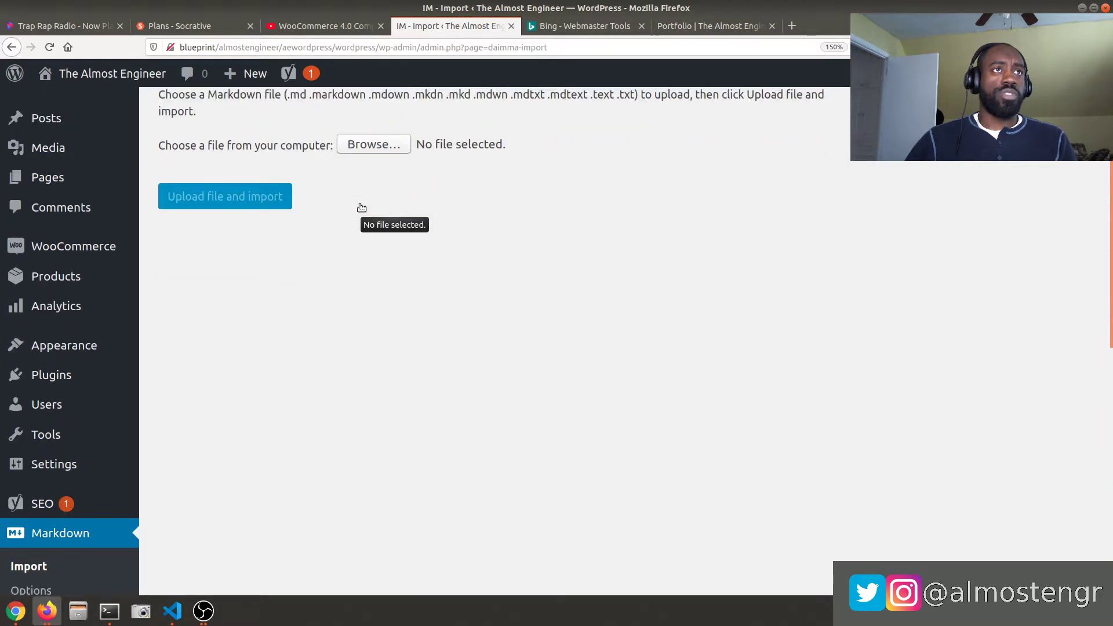
{"action": "scroll", "coordinate": [361, 208], "scroll_direction": "up", "scroll_amount": 3}
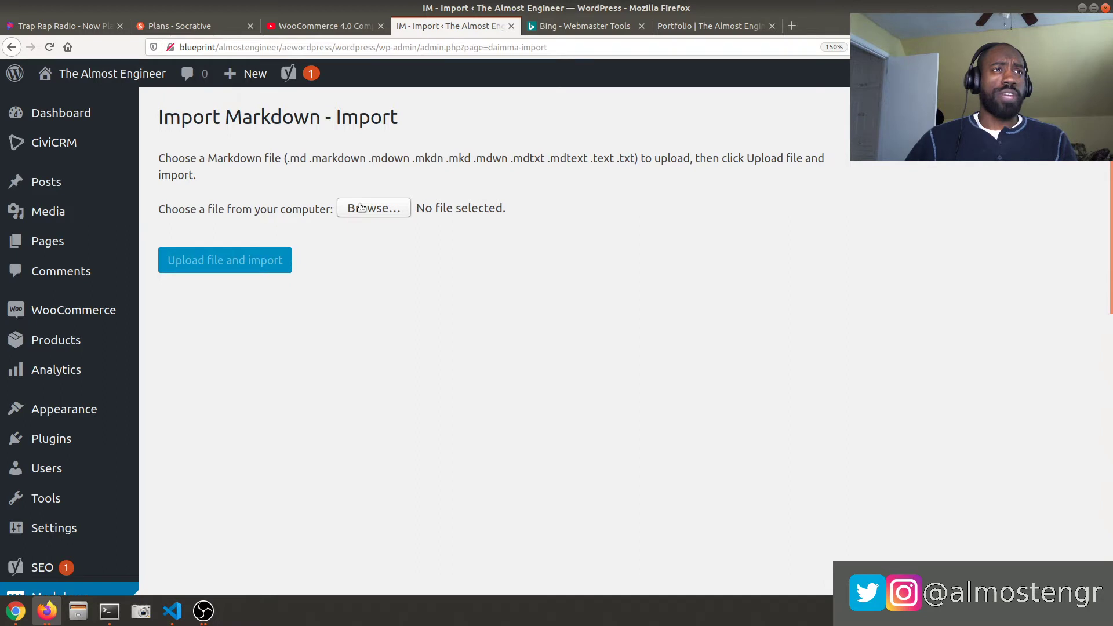
{"action": "scroll", "coordinate": [361, 207], "scroll_direction": "down", "scroll_amount": 5}
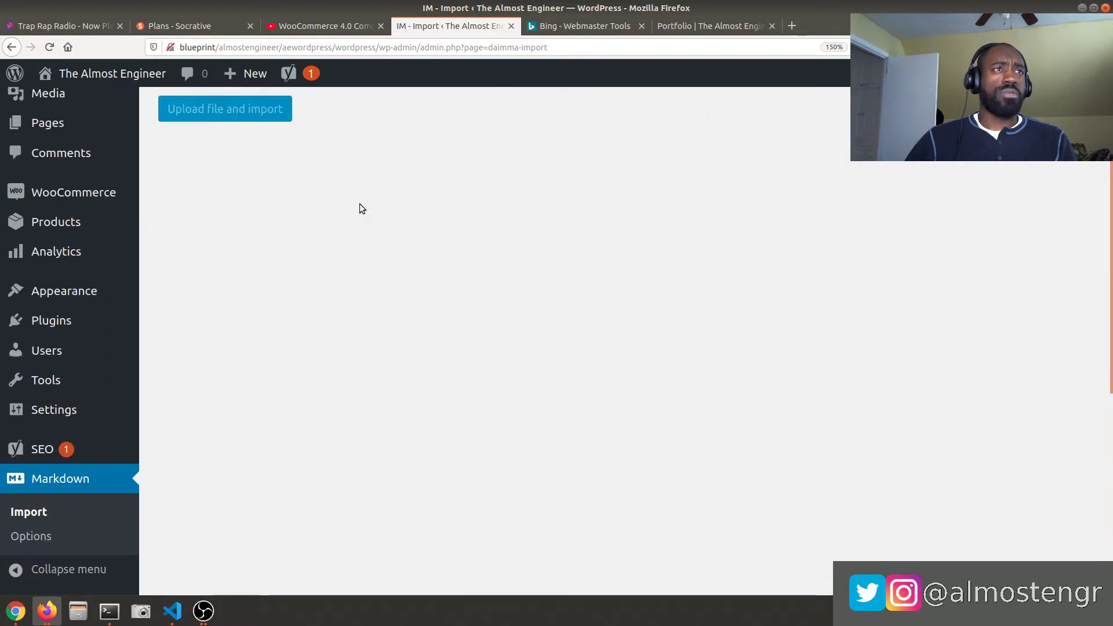
Step: Open the Import Markdown options and review the Post Type choices, keeping Posts, and the Required Capability setting
{"action": "left_click", "coordinate": [30, 544]}
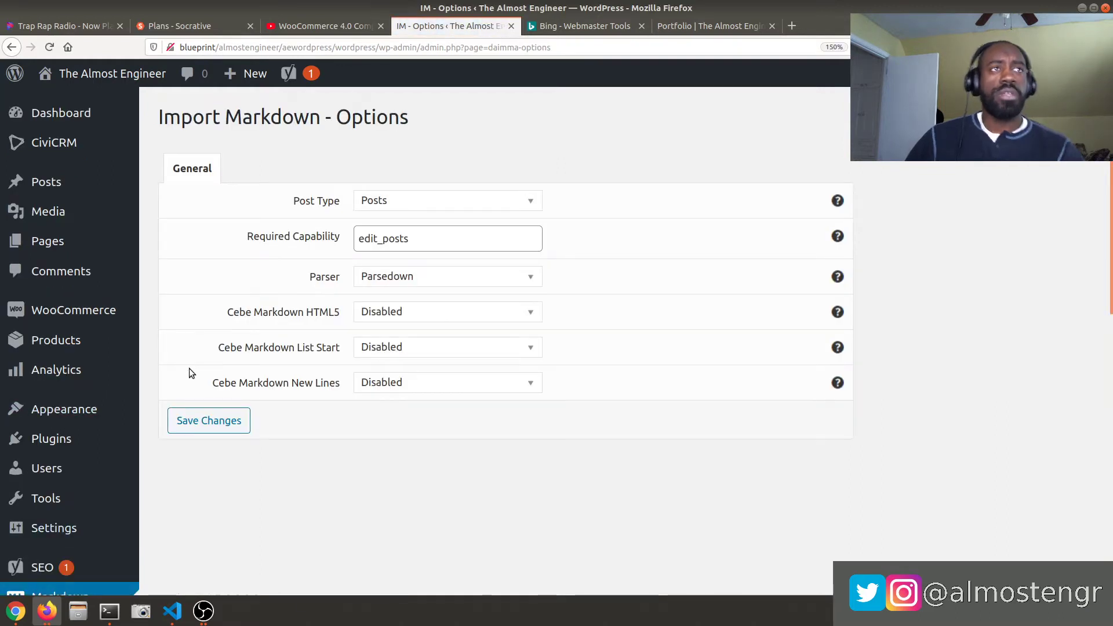
{"action": "left_click", "coordinate": [475, 200]}
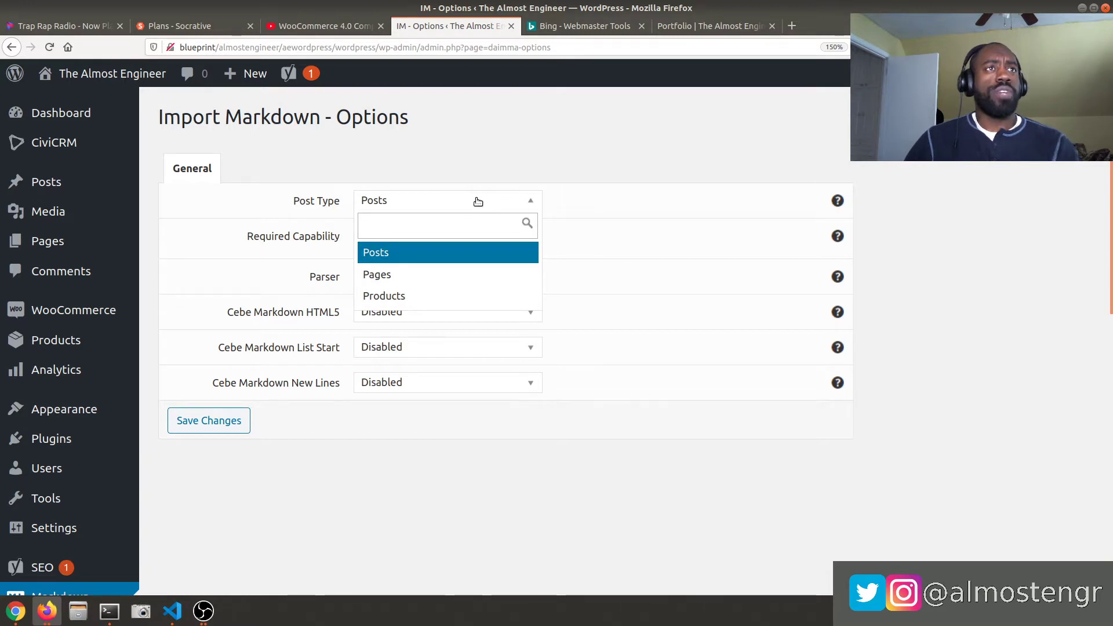
{"action": "left_click", "coordinate": [436, 254]}
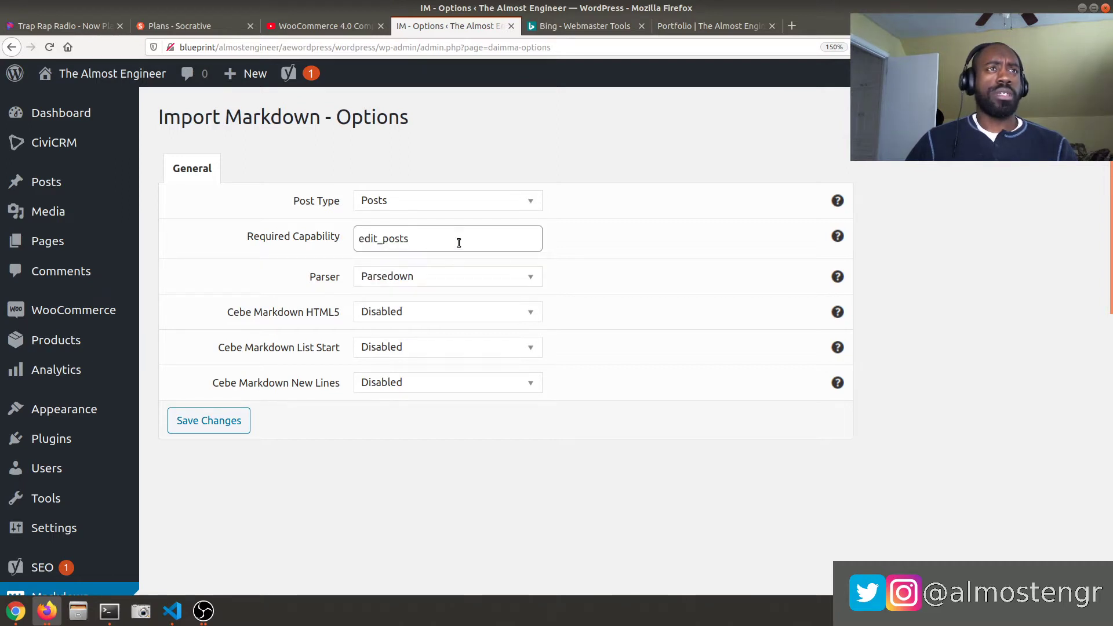
{"action": "mouse_move", "coordinate": [839, 238]}
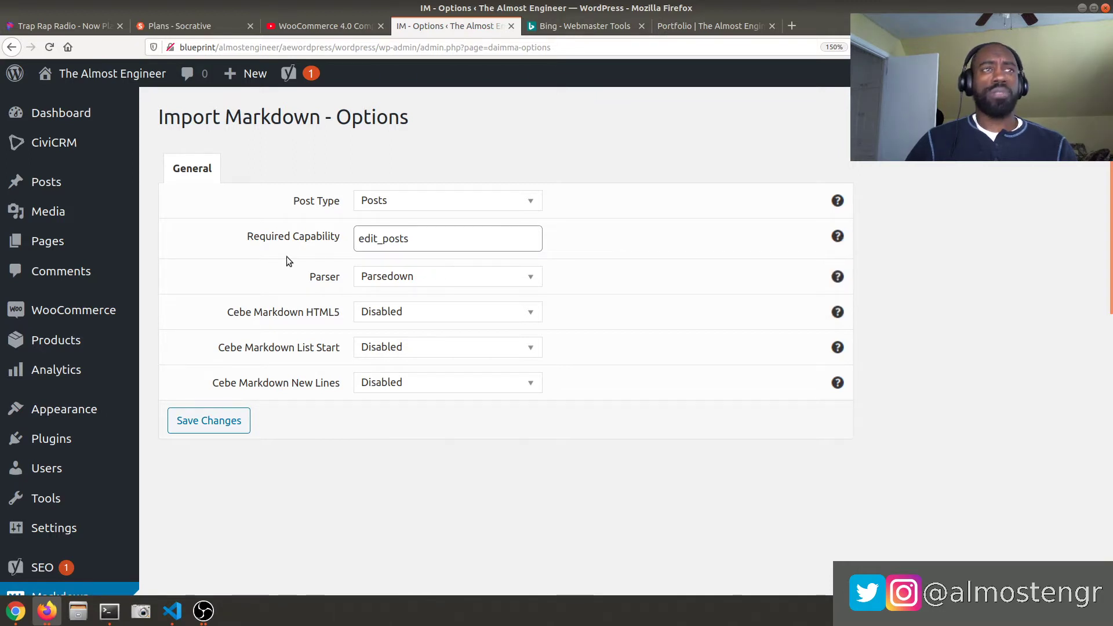
{"action": "double_click", "coordinate": [363, 248]}
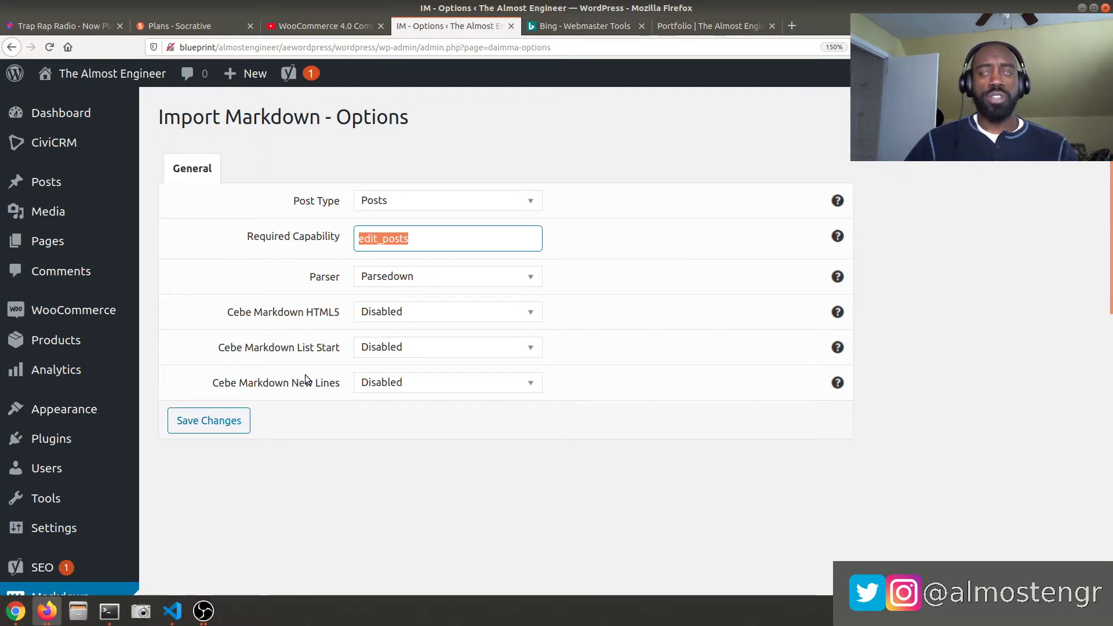
Step: Examine the available Parser choices and the help notes for the parser and the three Cebe Markdown settings
{"action": "left_click", "coordinate": [416, 278]}
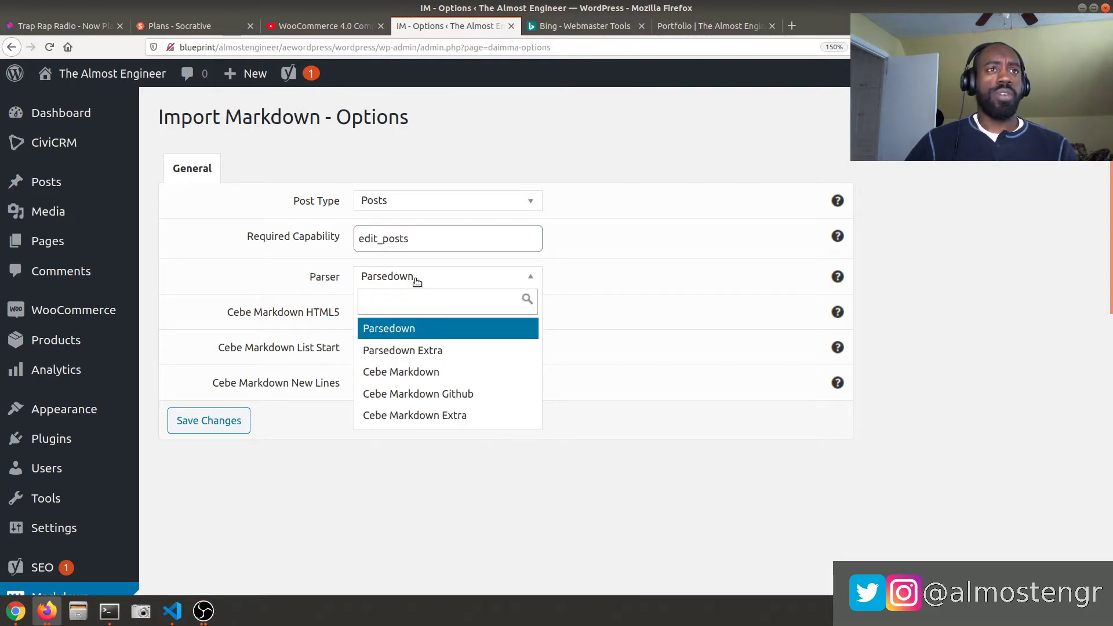
{"action": "left_click", "coordinate": [417, 282]}
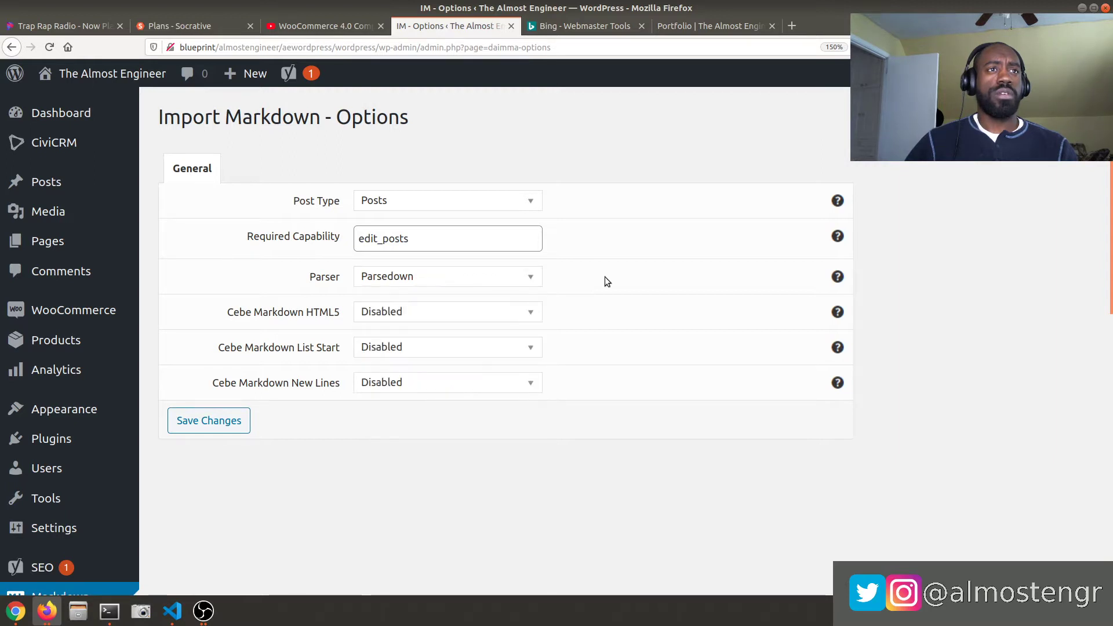
{"action": "mouse_move", "coordinate": [839, 280]}
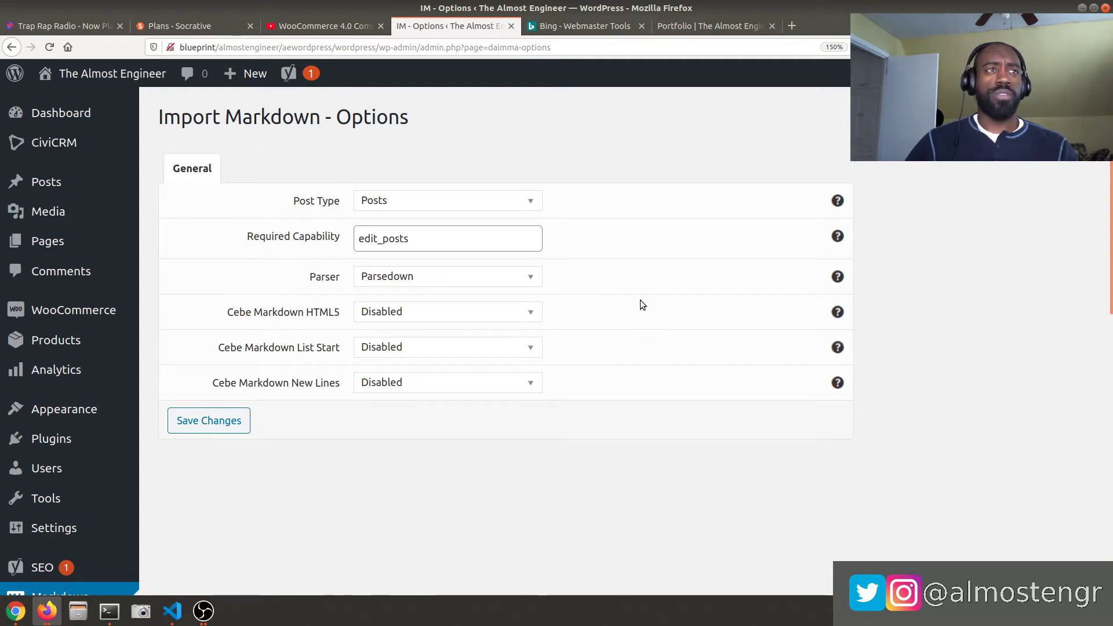
{"action": "left_click", "coordinate": [476, 321]}
{"action": "left_click", "coordinate": [476, 321]}
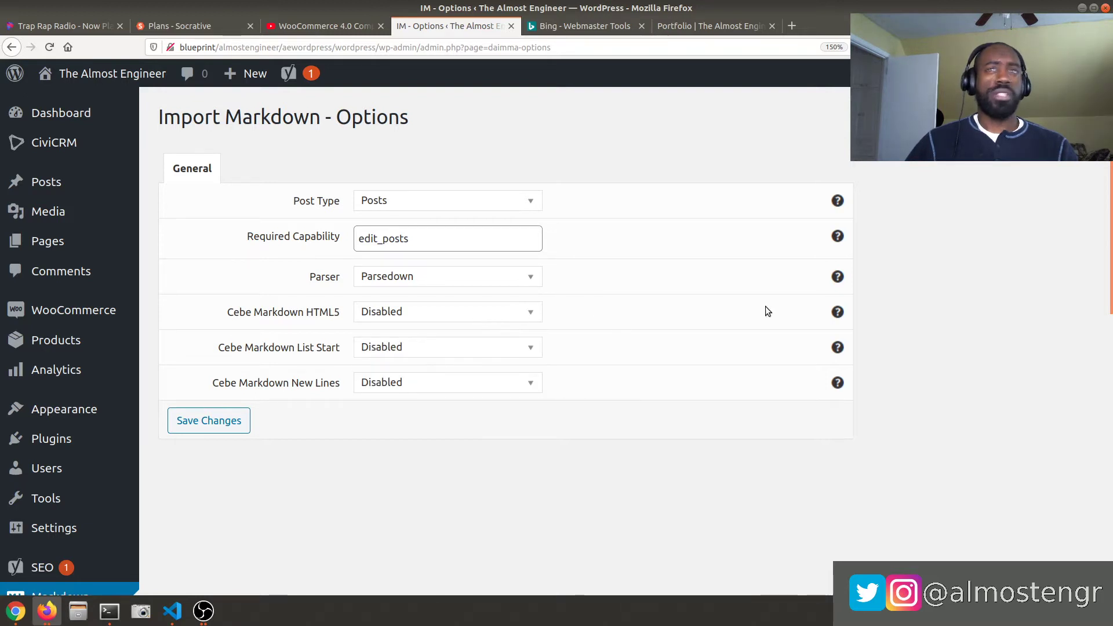
{"action": "mouse_move", "coordinate": [839, 312]}
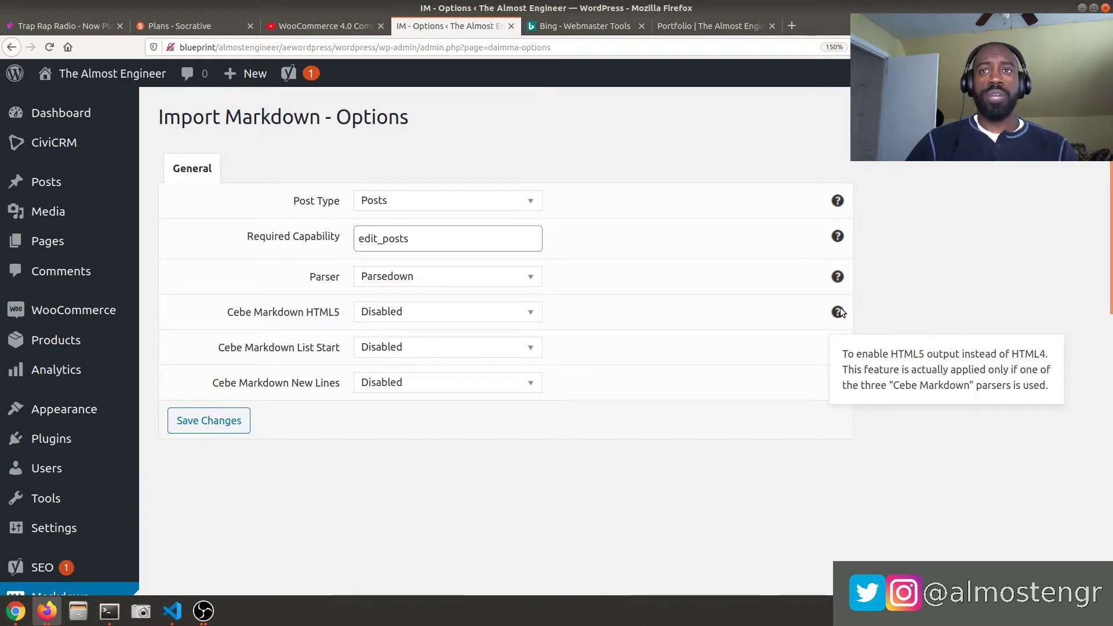
{"action": "left_click", "coordinate": [387, 284]}
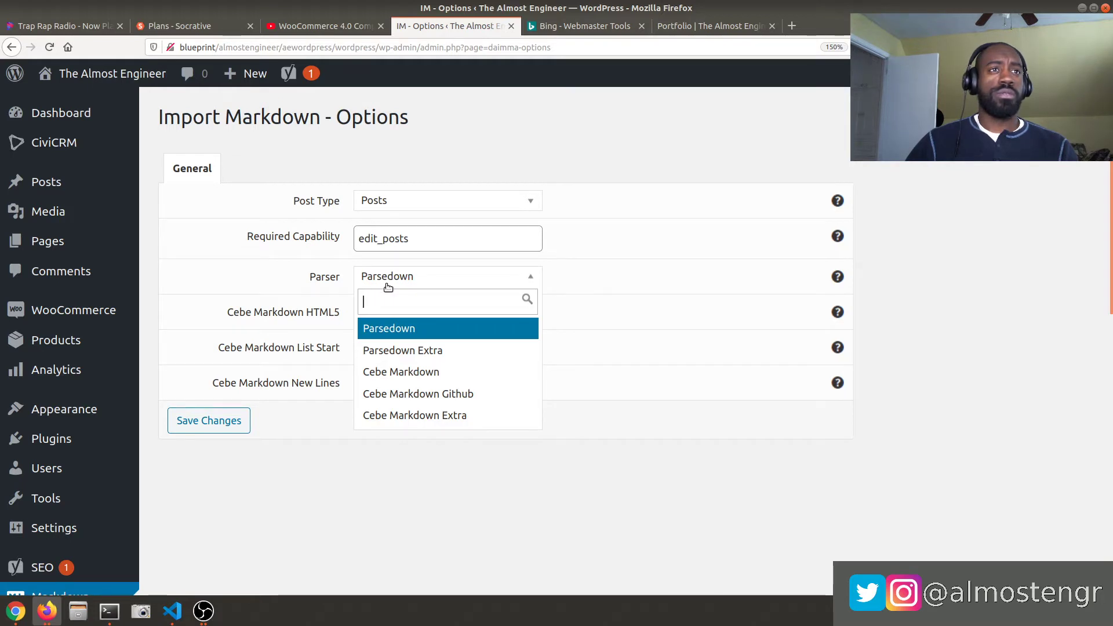
{"action": "left_click", "coordinate": [380, 328]}
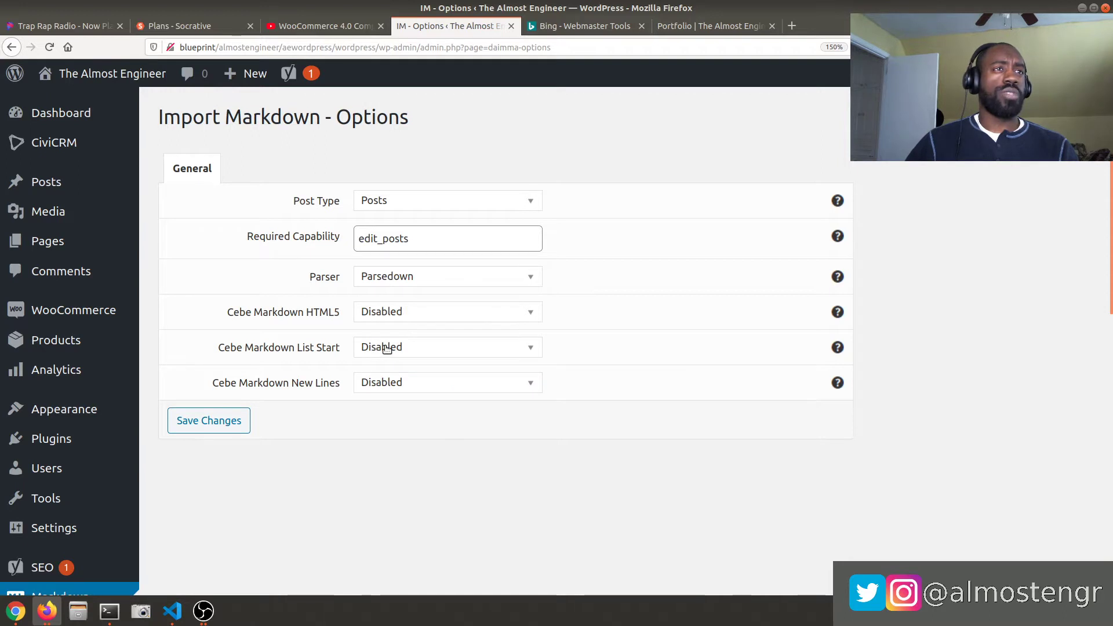
{"action": "mouse_move", "coordinate": [835, 351]}
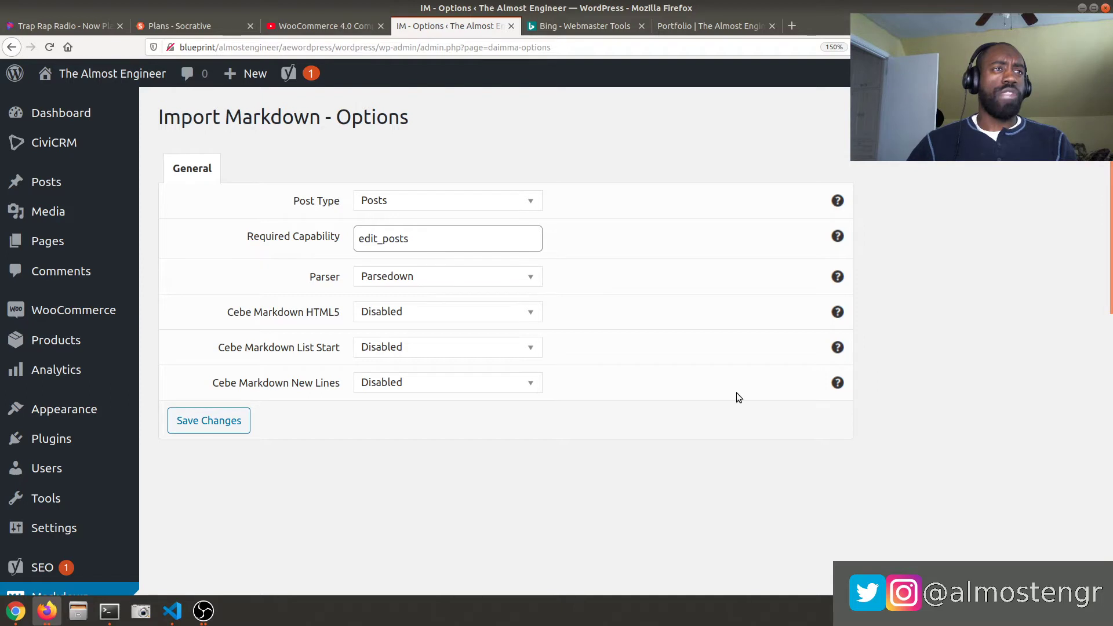
{"action": "mouse_move", "coordinate": [838, 387]}
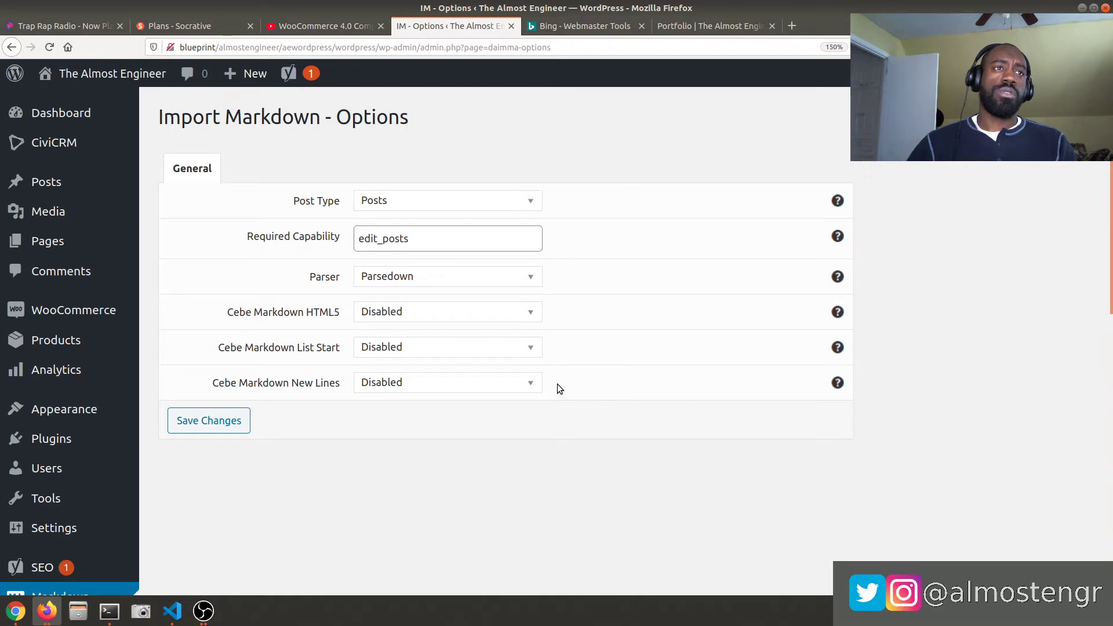
Step: Set the parser to Cebe Markdown, enable Cebe Markdown HTML5, and save the plugin options
{"action": "left_click", "coordinate": [517, 278]}
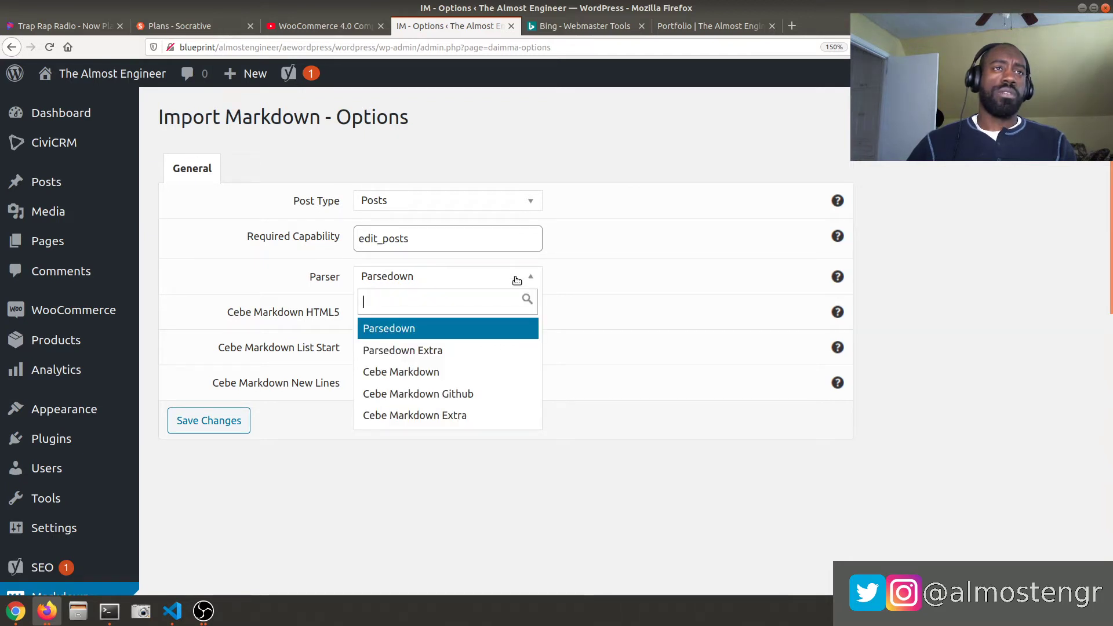
{"action": "left_click", "coordinate": [500, 371]}
{"action": "left_click", "coordinate": [524, 317]}
{"action": "left_click", "coordinate": [512, 366]}
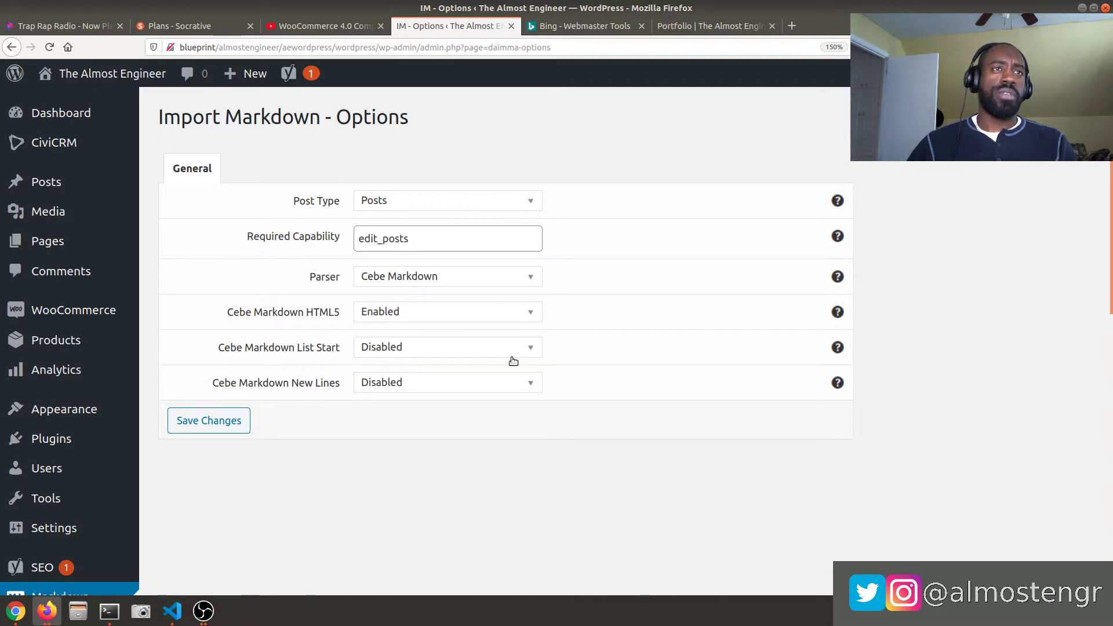
{"action": "left_click", "coordinate": [225, 429]}
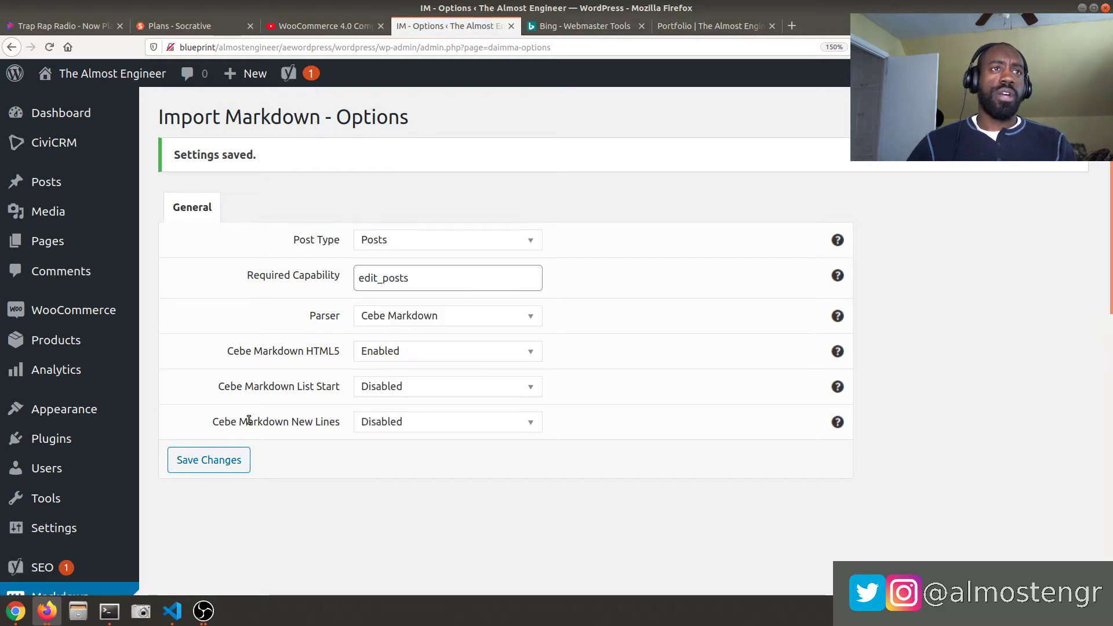
Step: Return to the Markdown import page and browse for an upload file in the technology folder inside docs
{"action": "scroll", "coordinate": [282, 412], "scroll_direction": "down", "scroll_amount": 5}
{"action": "left_click", "coordinate": [63, 512]}
{"action": "left_click", "coordinate": [386, 210]}
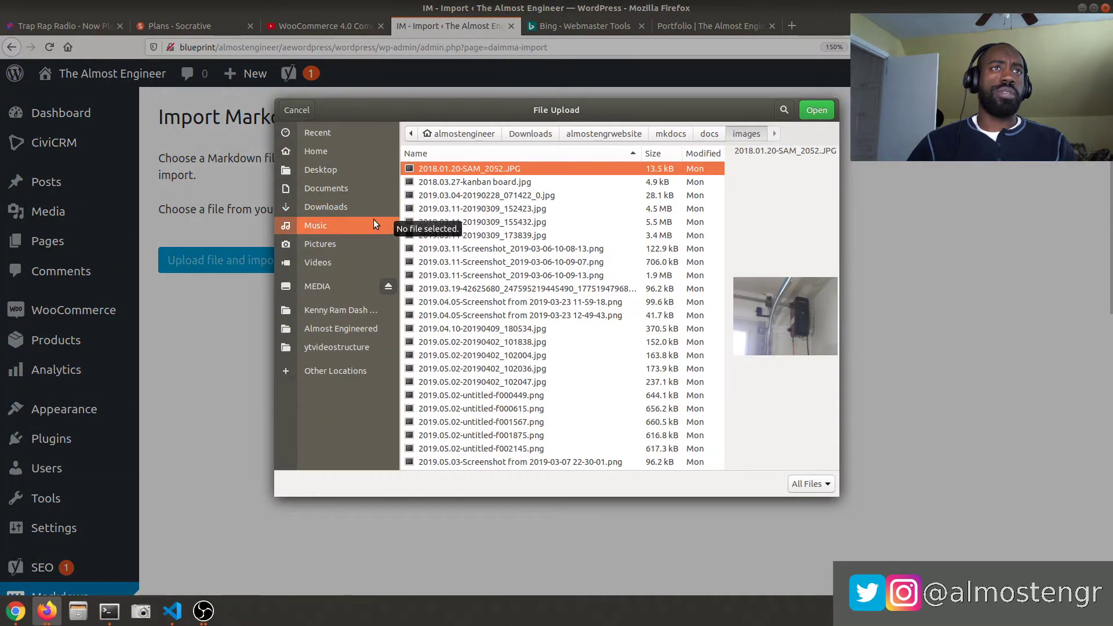
{"action": "left_click", "coordinate": [703, 136]}
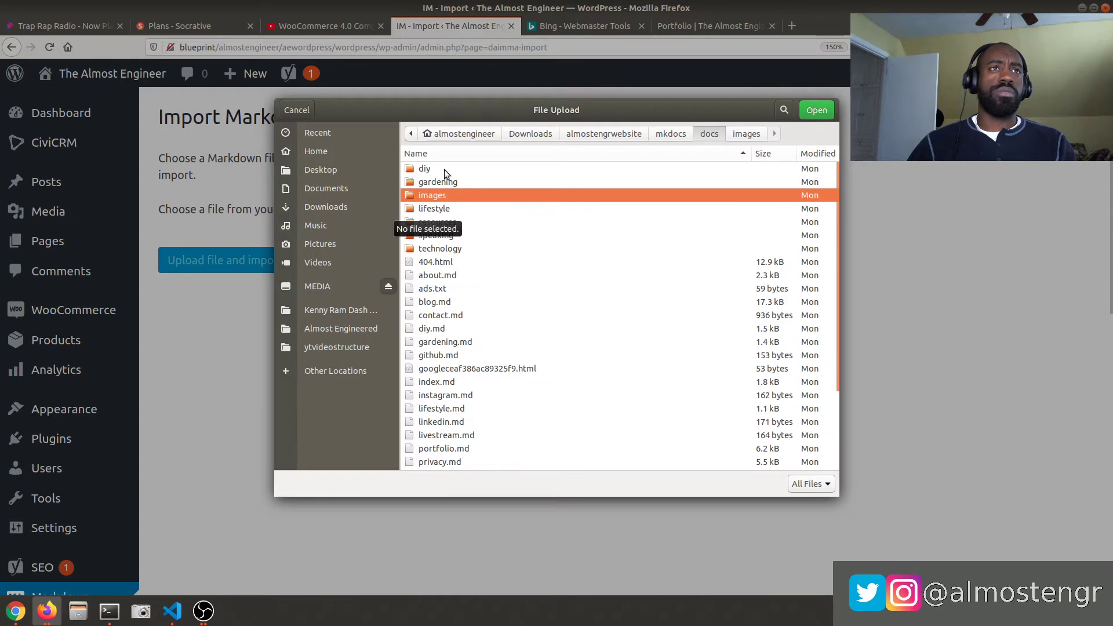
{"action": "left_click", "coordinate": [445, 248]}
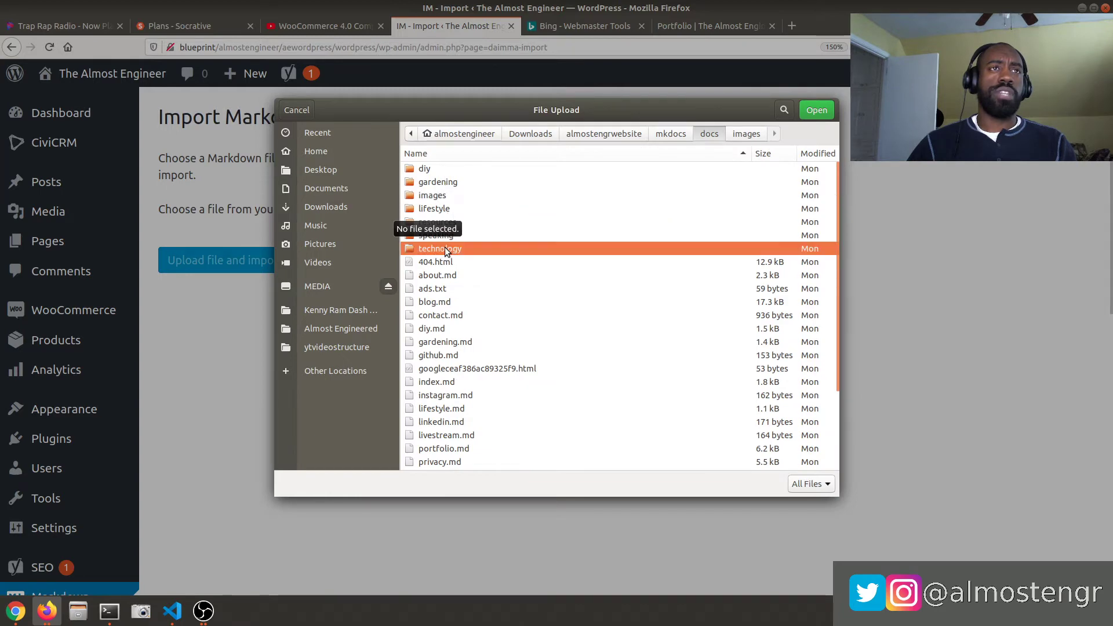
{"action": "double_click", "coordinate": [444, 248]}
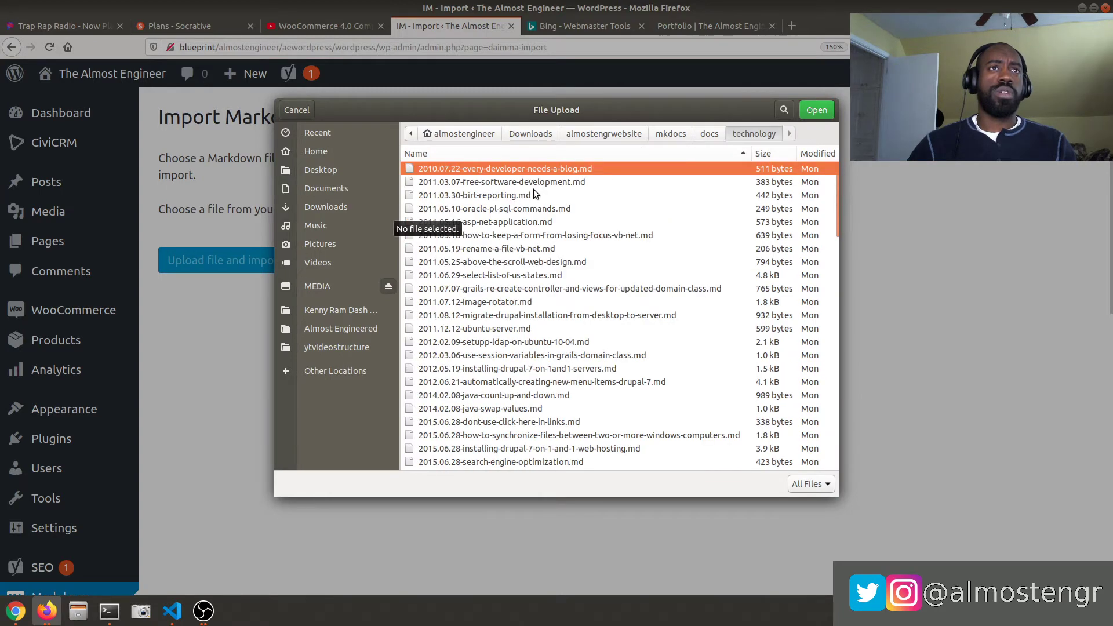
Step: Sort the files by name in descending order, choose 2020.02.08-lacing-up-my-bootstrap.md, and upload and import it
{"action": "left_click", "coordinate": [638, 153]}
{"action": "left_click", "coordinate": [593, 169]}
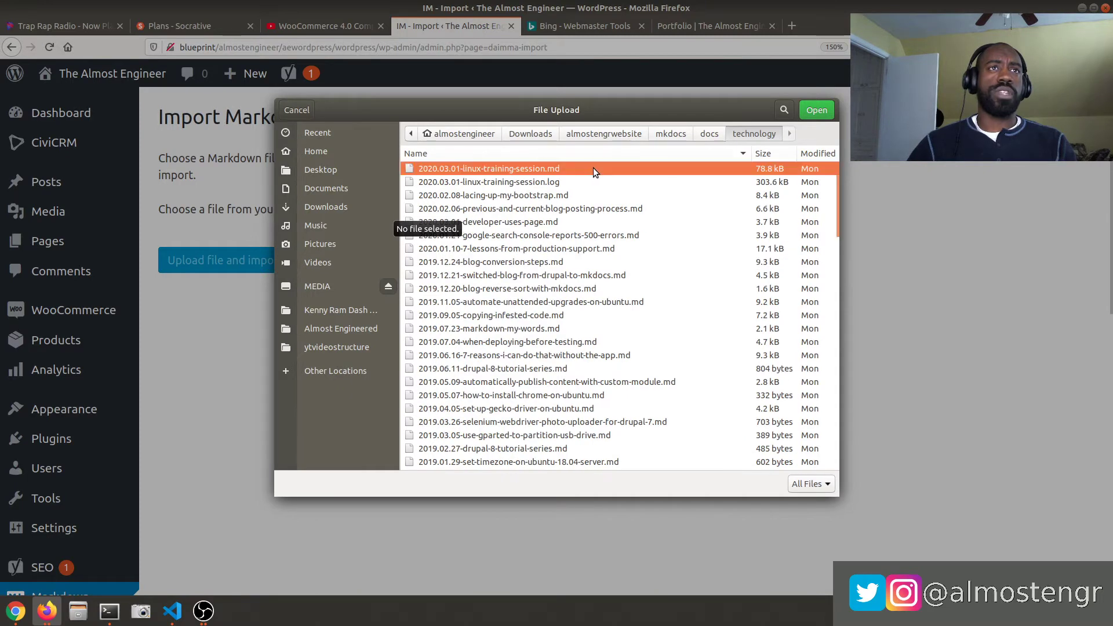
{"action": "left_click", "coordinate": [576, 194]}
{"action": "key", "text": "Return"}
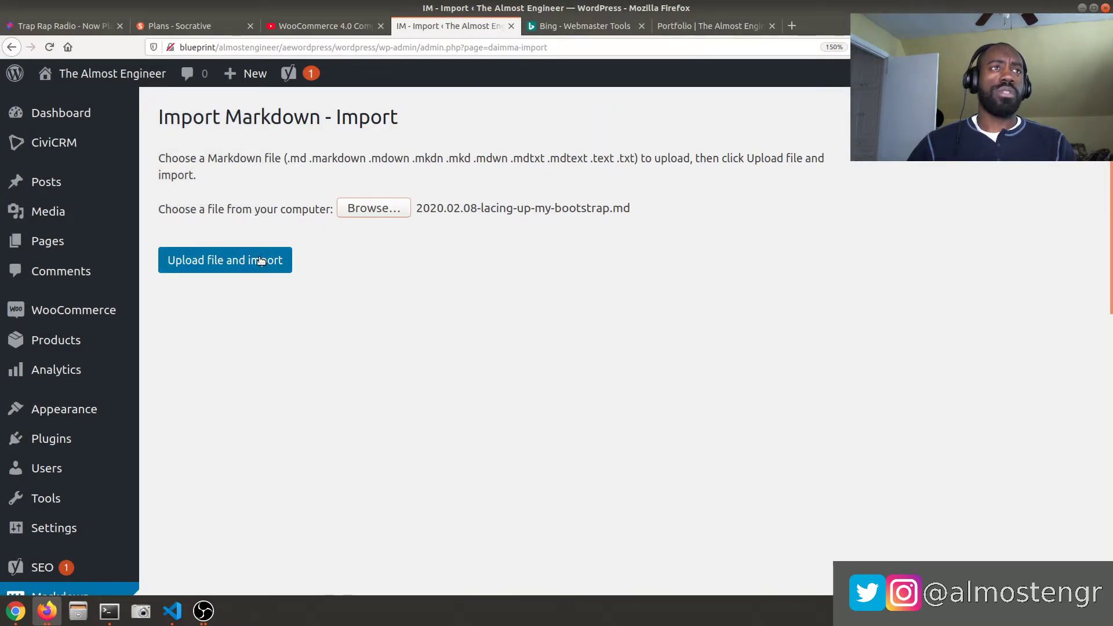
{"action": "left_click", "coordinate": [261, 261]}
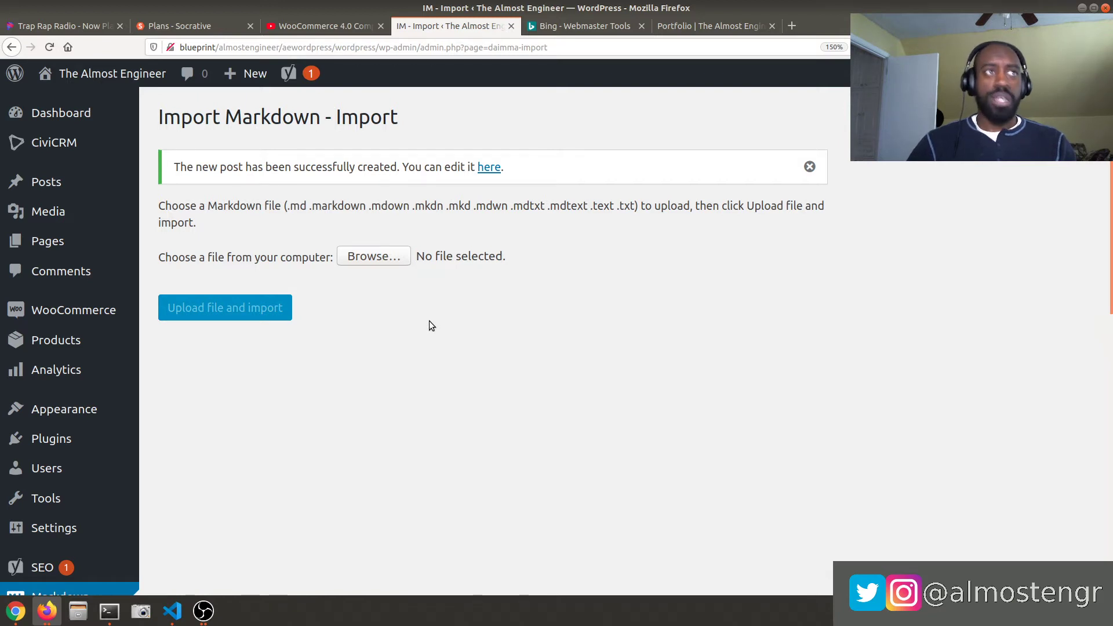
Step: Open the newly imported post for editing, dismiss the editor's welcome guide, and look over the post's opening content
{"action": "left_click", "coordinate": [490, 168]}
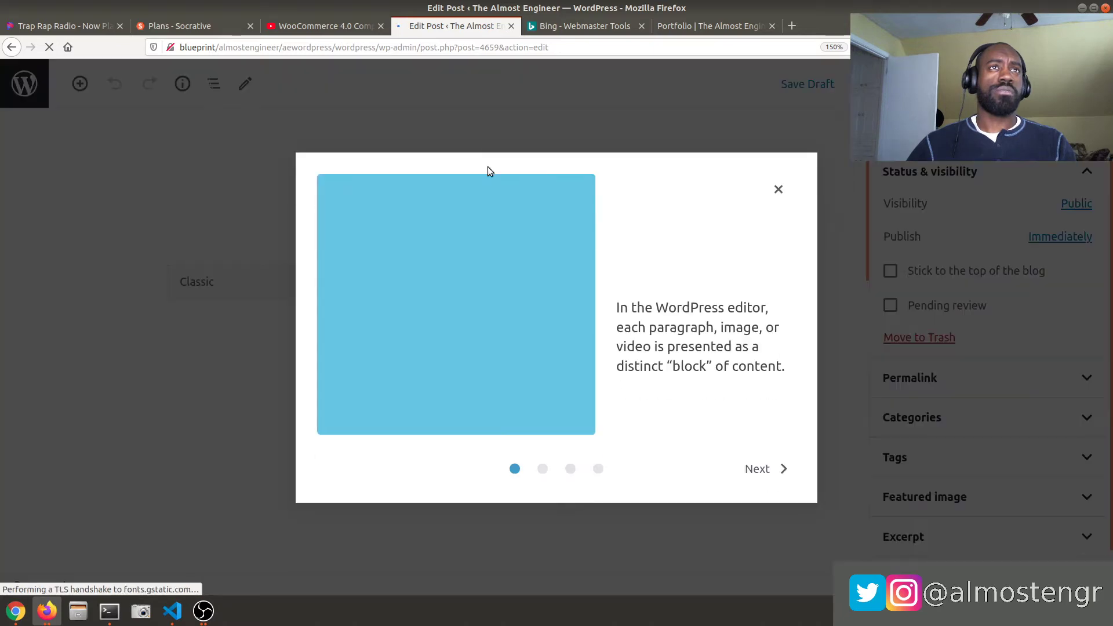
{"action": "left_click", "coordinate": [779, 190]}
{"action": "scroll", "coordinate": [664, 320], "scroll_direction": "down", "scroll_amount": 2}
{"action": "scroll", "coordinate": [664, 320], "scroll_direction": "down", "scroll_amount": 3}
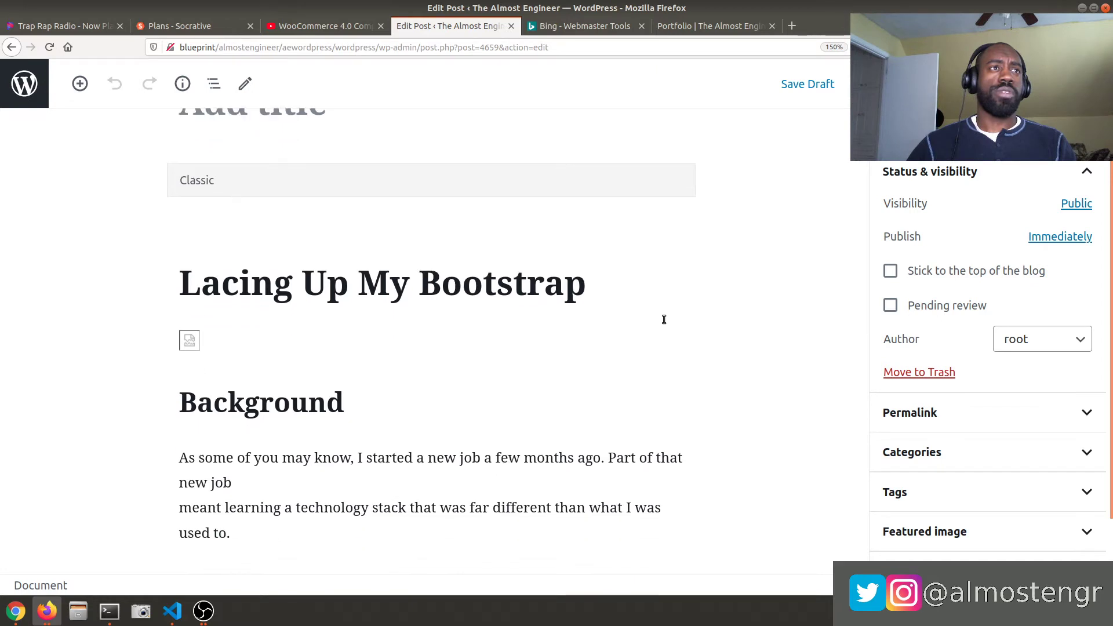
{"action": "scroll", "coordinate": [664, 320], "scroll_direction": "up", "scroll_amount": 4}
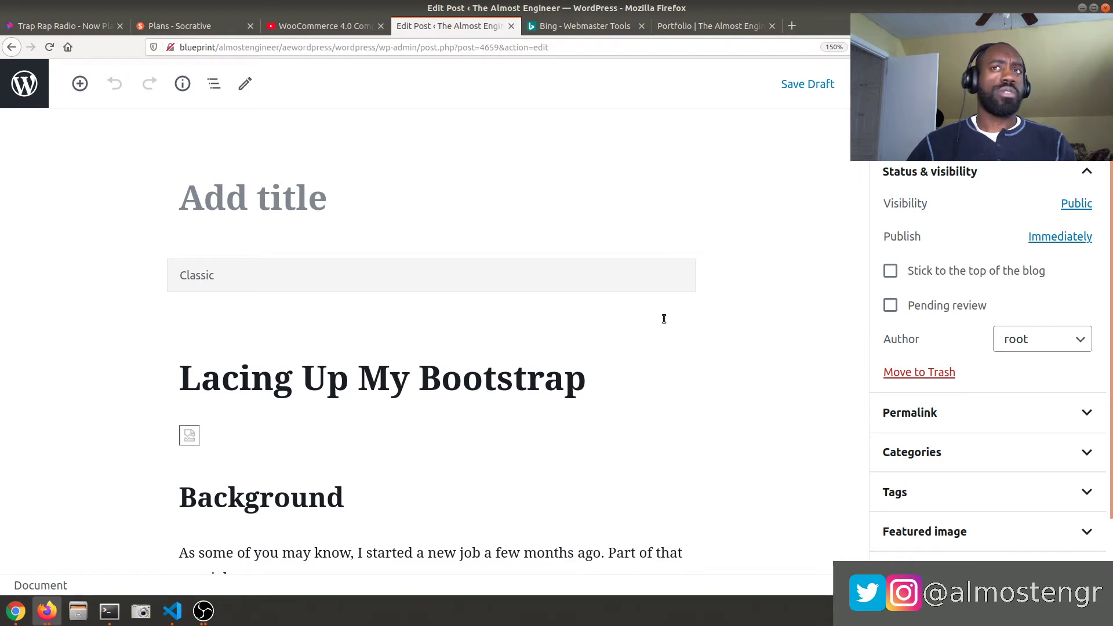
{"action": "scroll", "coordinate": [664, 320], "scroll_direction": "down", "scroll_amount": 8}
{"action": "scroll", "coordinate": [664, 319], "scroll_direction": "down", "scroll_amount": 5}
{"action": "scroll", "coordinate": [673, 313], "scroll_direction": "up", "scroll_amount": 2}
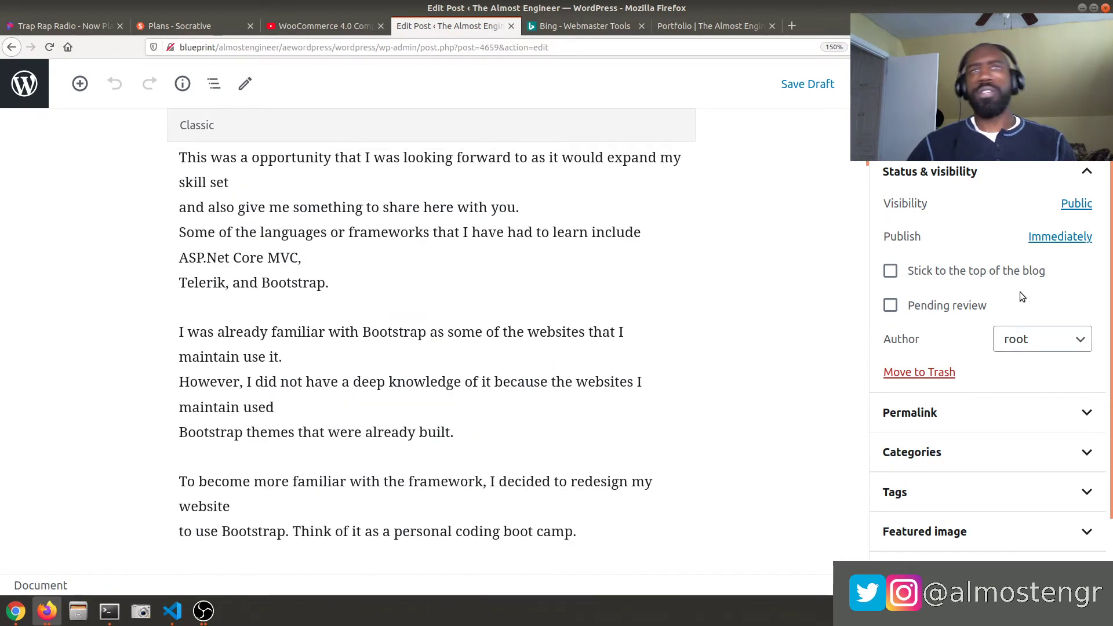
Step: Set the post's author to almostengr
{"action": "left_click", "coordinate": [1027, 342]}
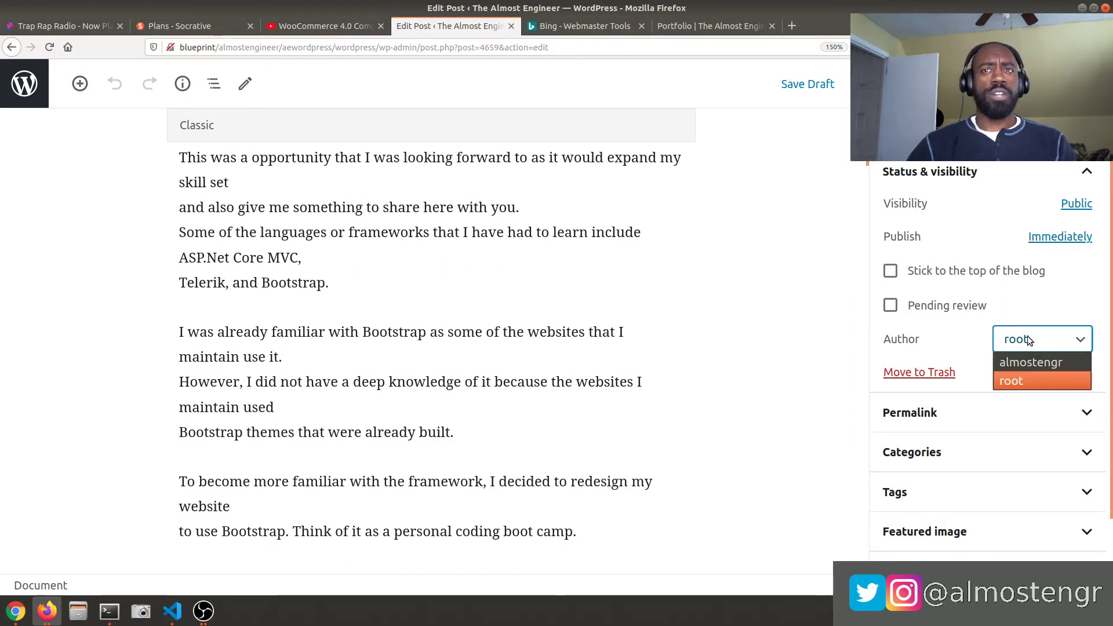
{"action": "left_click", "coordinate": [1029, 340]}
{"action": "left_click", "coordinate": [1028, 342]}
{"action": "left_click", "coordinate": [1024, 362]}
Step: Review the empty title field and the imported body in the Classic block, including the css and html code snippets
{"action": "scroll", "coordinate": [531, 295], "scroll_direction": "up", "scroll_amount": 10}
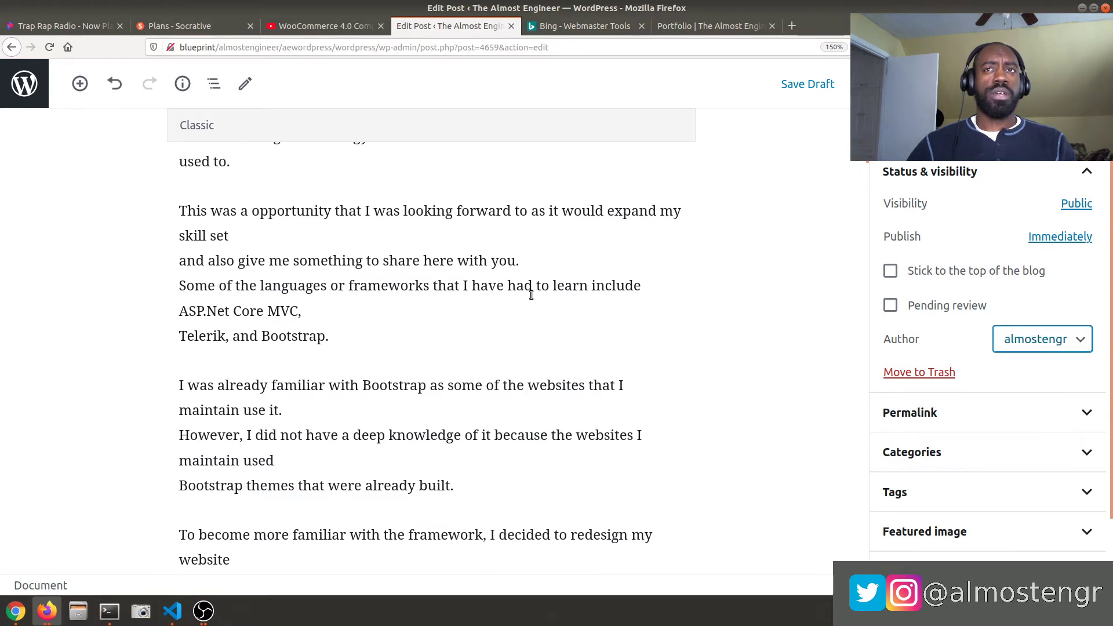
{"action": "scroll", "coordinate": [532, 295], "scroll_direction": "up", "scroll_amount": 2}
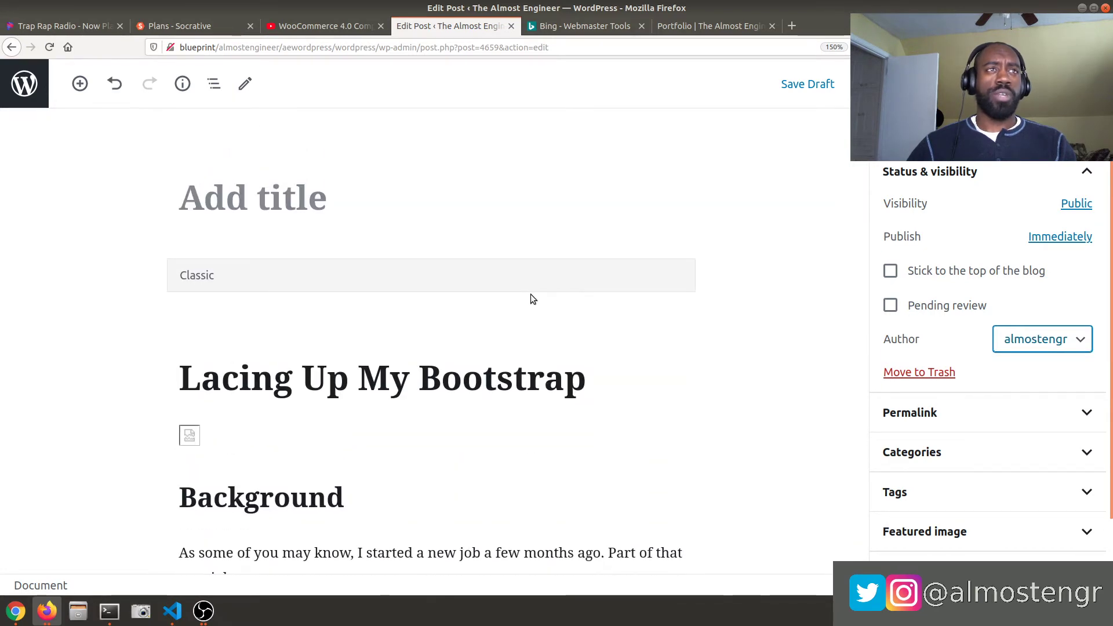
{"action": "scroll", "coordinate": [234, 345], "scroll_direction": "down", "scroll_amount": 2}
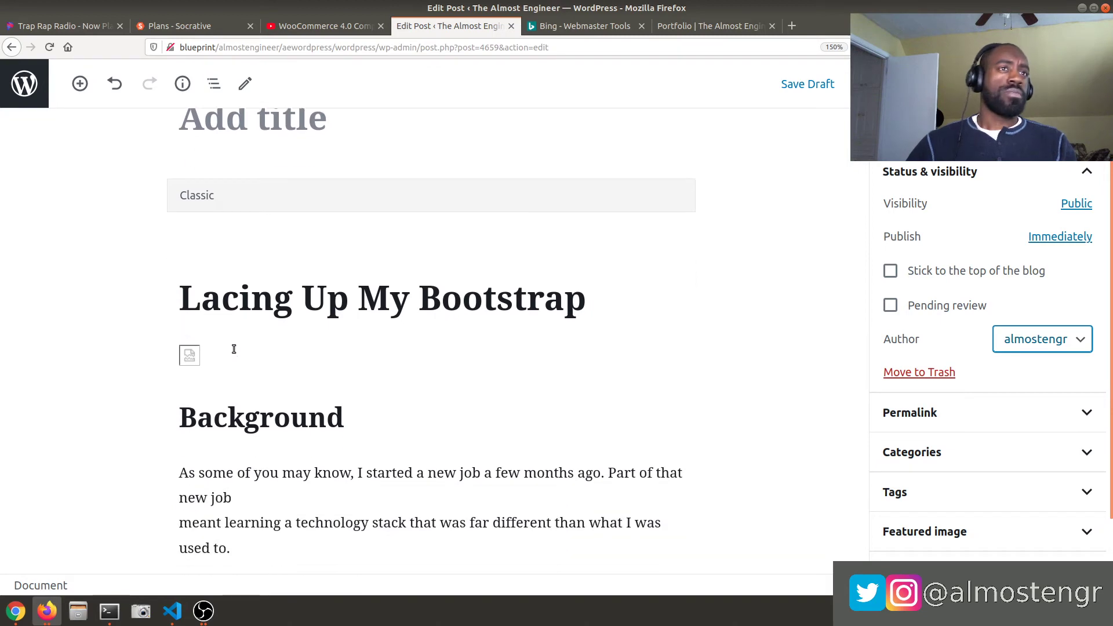
{"action": "scroll", "coordinate": [233, 351], "scroll_direction": "up", "scroll_amount": 1}
{"action": "left_click", "coordinate": [241, 182]}
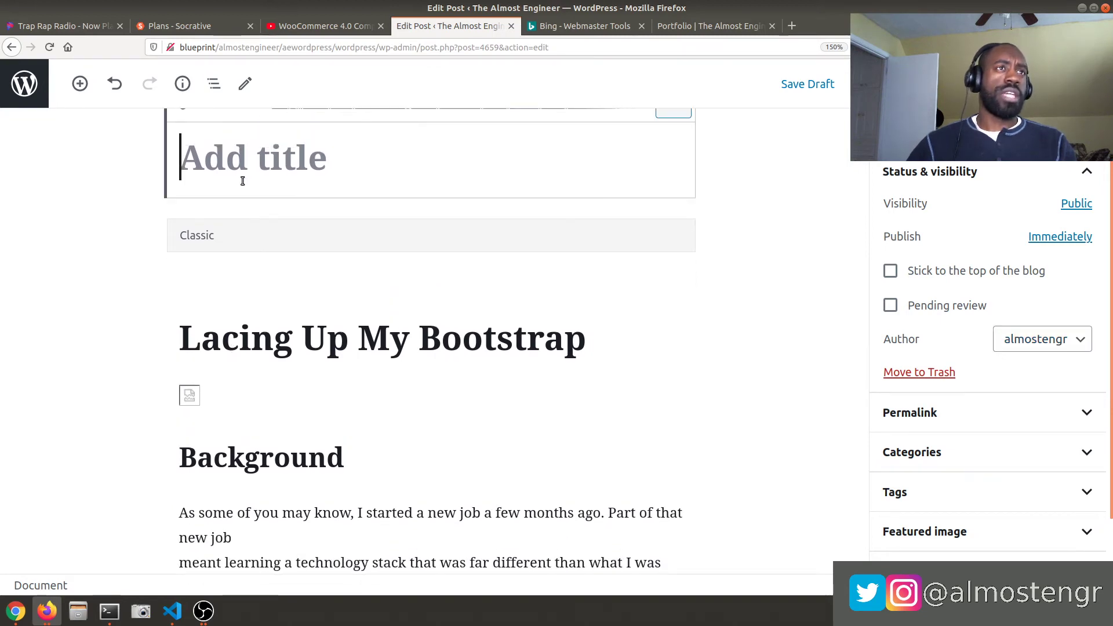
{"action": "left_click", "coordinate": [296, 343]}
{"action": "scroll", "coordinate": [296, 342], "scroll_direction": "up", "scroll_amount": 5}
{"action": "scroll", "coordinate": [296, 342], "scroll_direction": "up", "scroll_amount": 15}
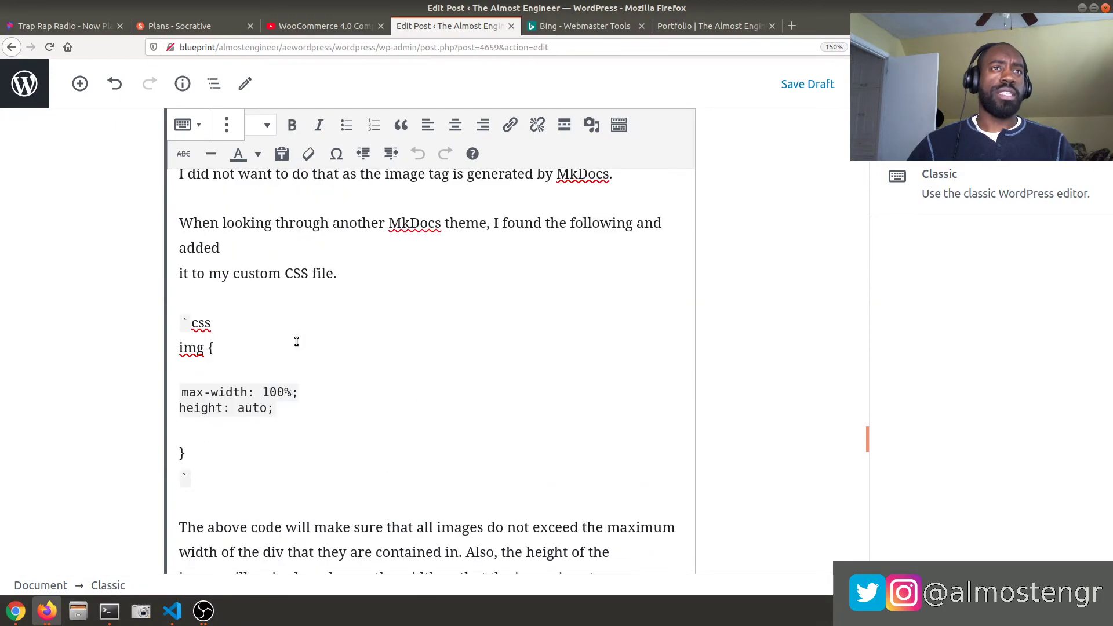
{"action": "scroll", "coordinate": [296, 342], "scroll_direction": "up", "scroll_amount": 15}
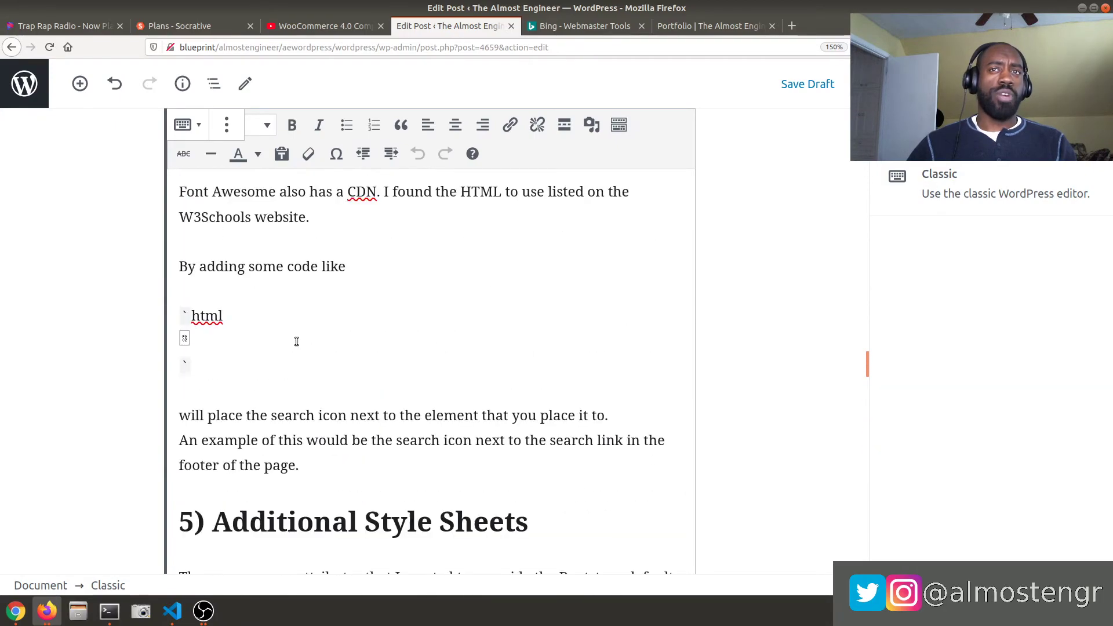
{"action": "scroll", "coordinate": [296, 342], "scroll_direction": "up", "scroll_amount": 5}
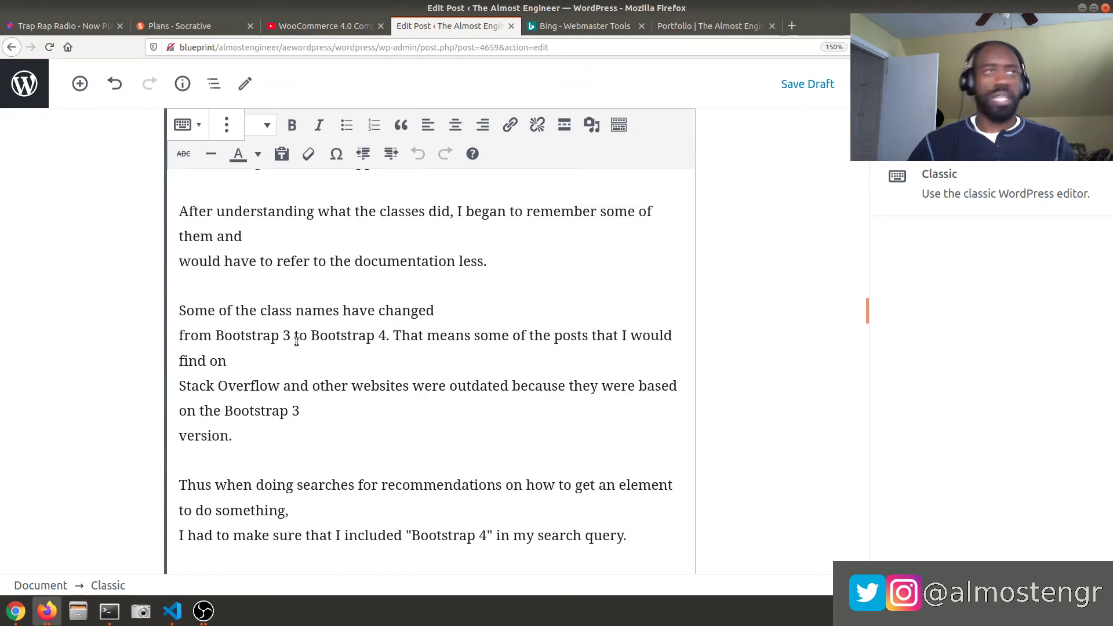
{"action": "scroll", "coordinate": [297, 342], "scroll_direction": "up", "scroll_amount": 10}
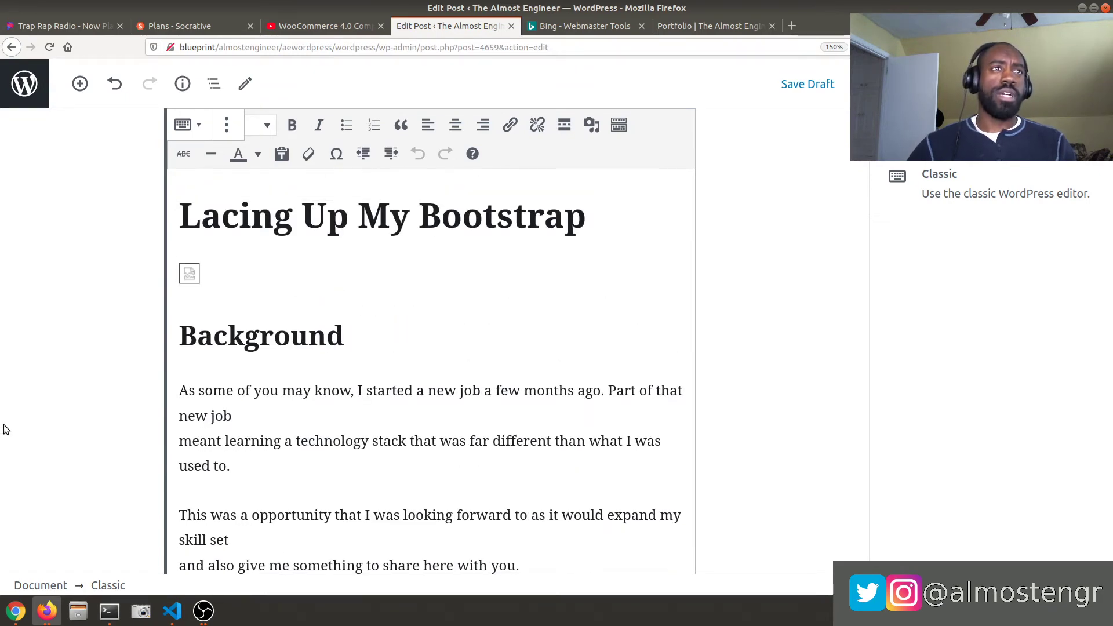
{"action": "scroll", "coordinate": [50, 419], "scroll_direction": "up", "scroll_amount": 5}
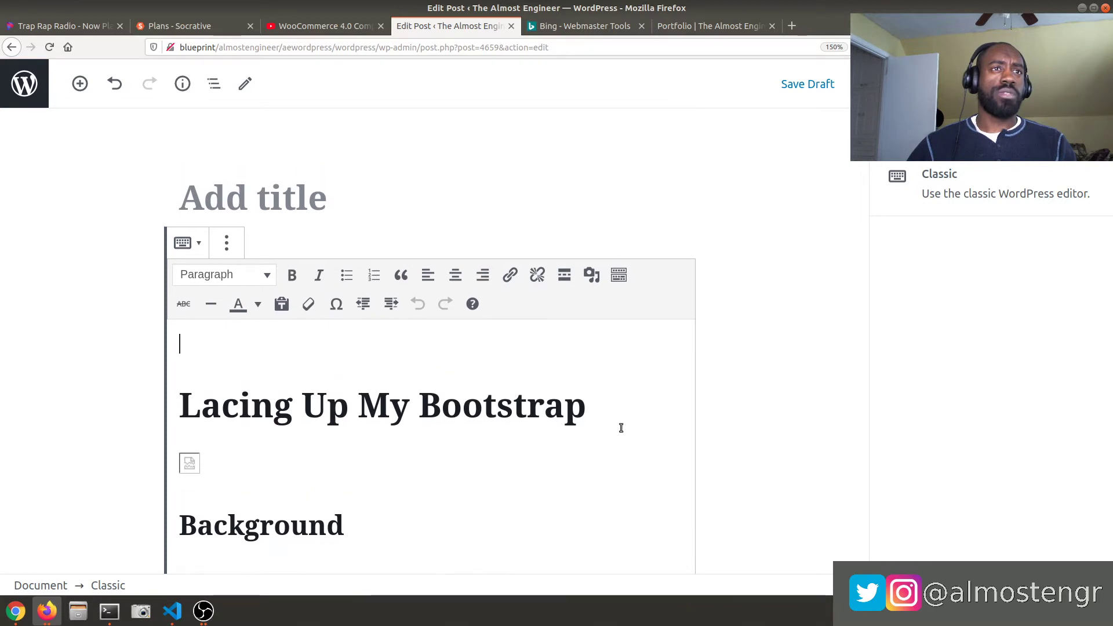
Step: Cut the heading "Lacing Up My Bootstrap" out of the post body and paste it in as the post title
{"action": "left_click_drag", "start_coordinate": [618, 410], "coordinate": [187, 420]}
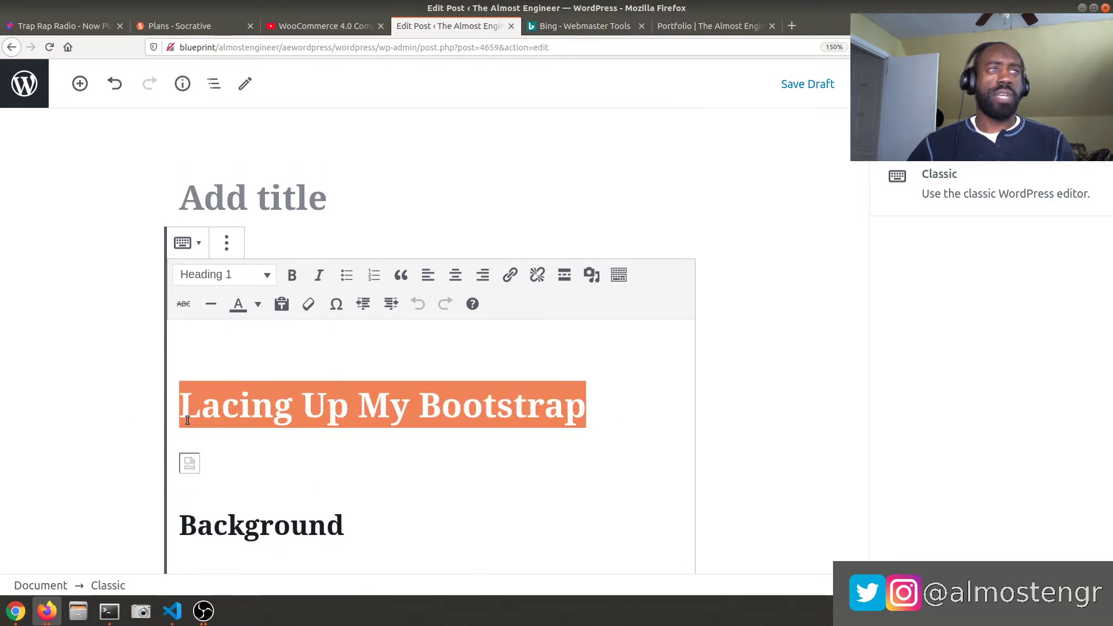
{"action": "key", "text": "ctrl+x"}
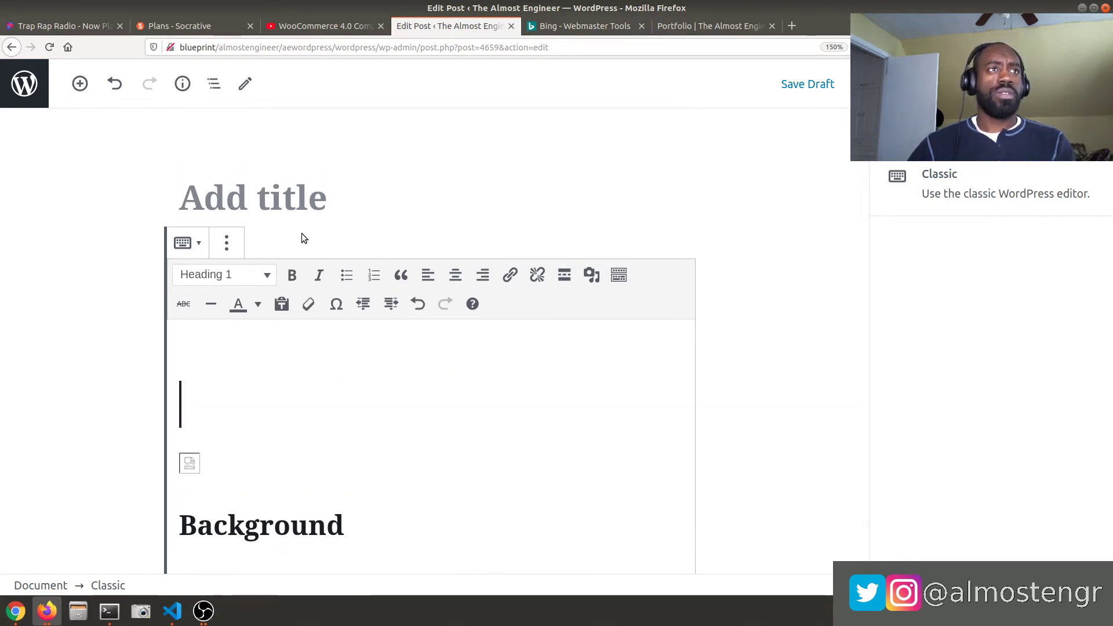
{"action": "left_click", "coordinate": [308, 209]}
{"action": "key", "text": "ctrl+v"}
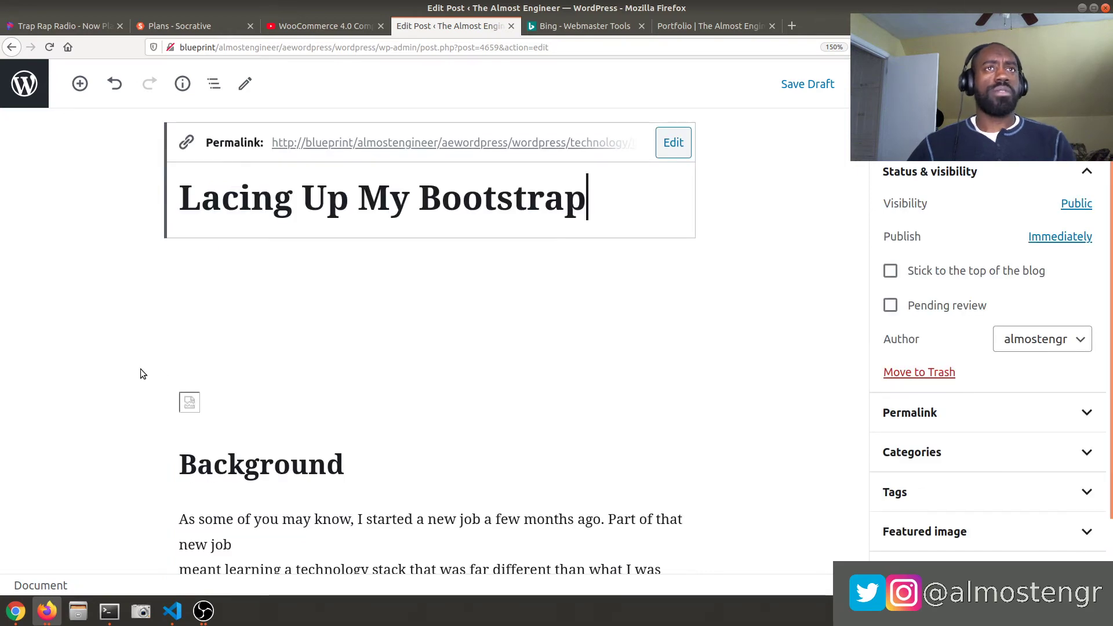
Step: Review the closing part of the post body, from the Google Custom Search Engine section through the Conclusion and its links
{"action": "scroll", "coordinate": [140, 374], "scroll_direction": "down", "scroll_amount": 3}
{"action": "left_click", "coordinate": [258, 268]}
{"action": "scroll", "coordinate": [259, 269], "scroll_direction": "down", "scroll_amount": 10}
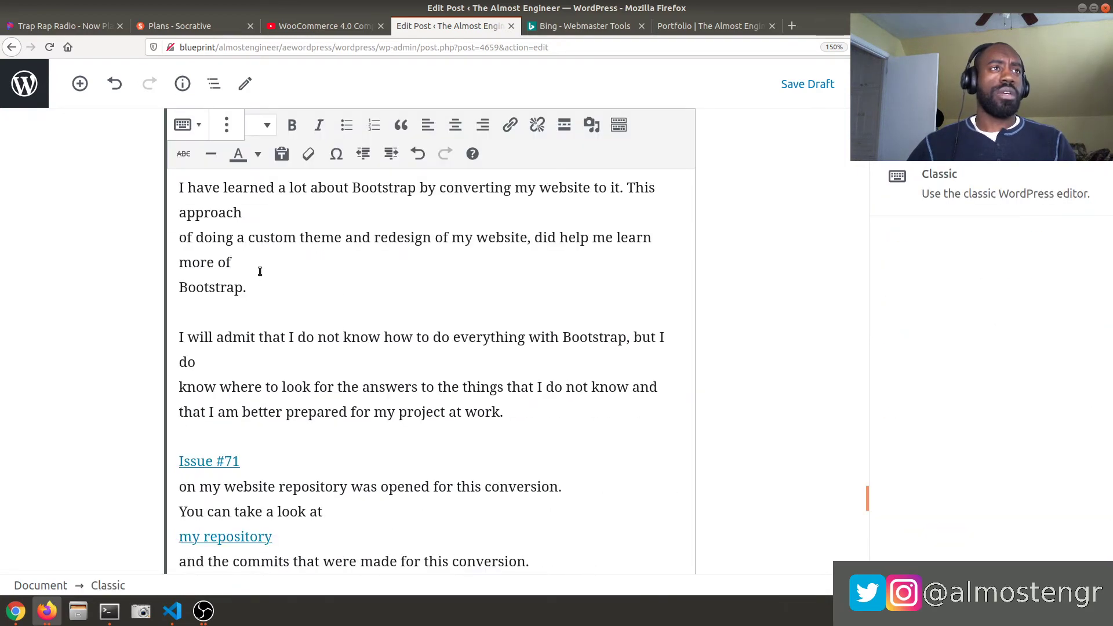
{"action": "scroll", "coordinate": [209, 358], "scroll_direction": "up", "scroll_amount": 6}
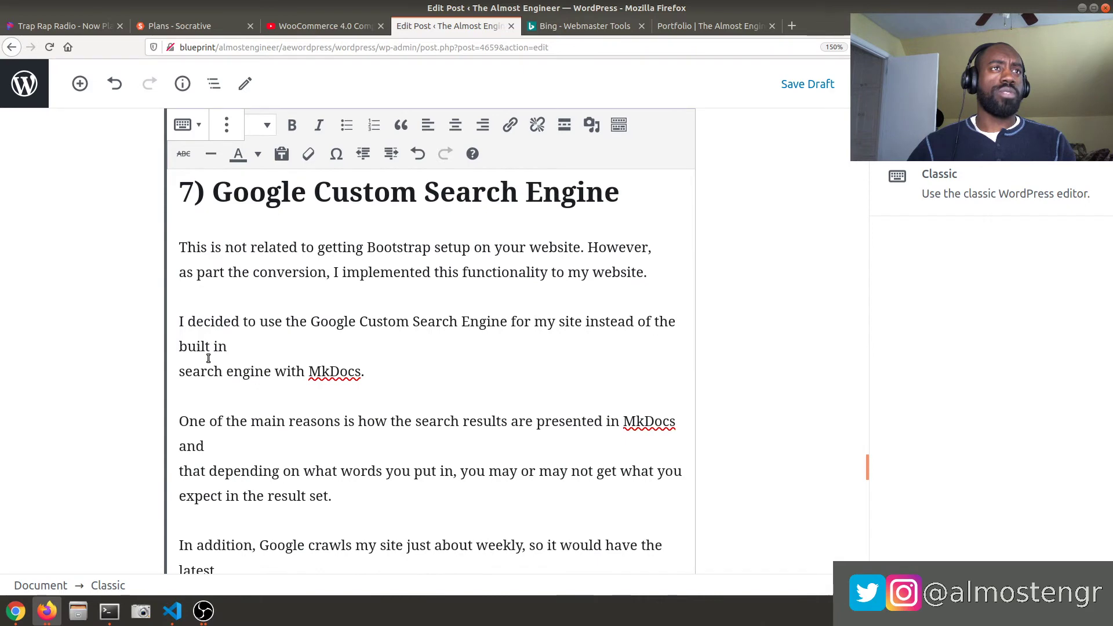
{"action": "scroll", "coordinate": [209, 358], "scroll_direction": "down", "scroll_amount": 2}
{"action": "scroll", "coordinate": [209, 358], "scroll_direction": "down", "scroll_amount": 5}
{"action": "scroll", "coordinate": [360, 371], "scroll_direction": "up", "scroll_amount": 3}
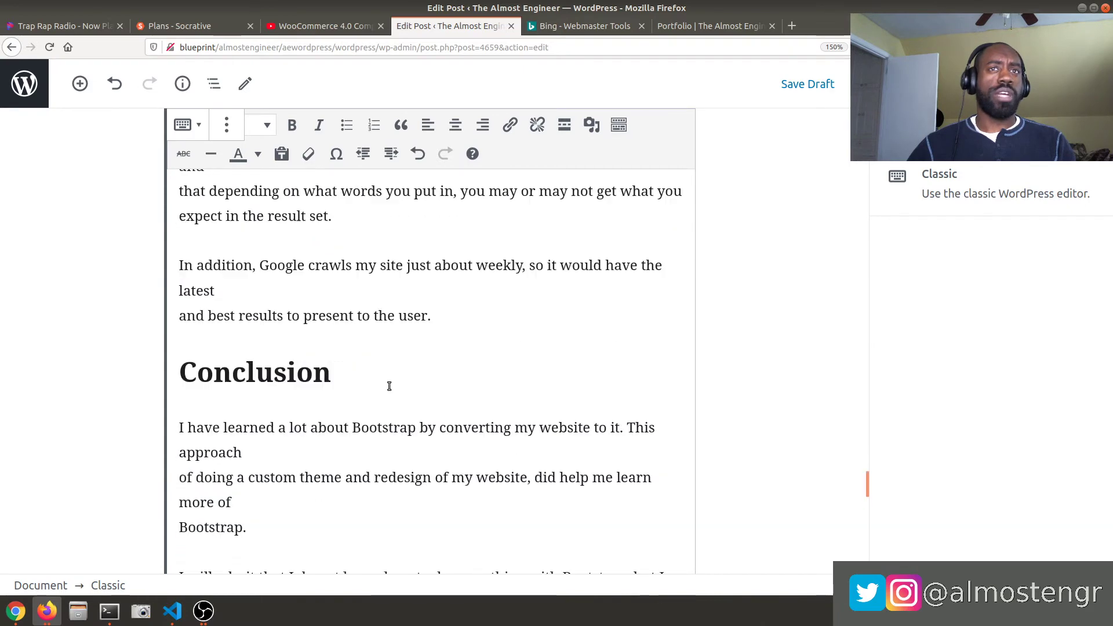
{"action": "left_click_drag", "start_coordinate": [867, 482], "coordinate": [868, 137]}
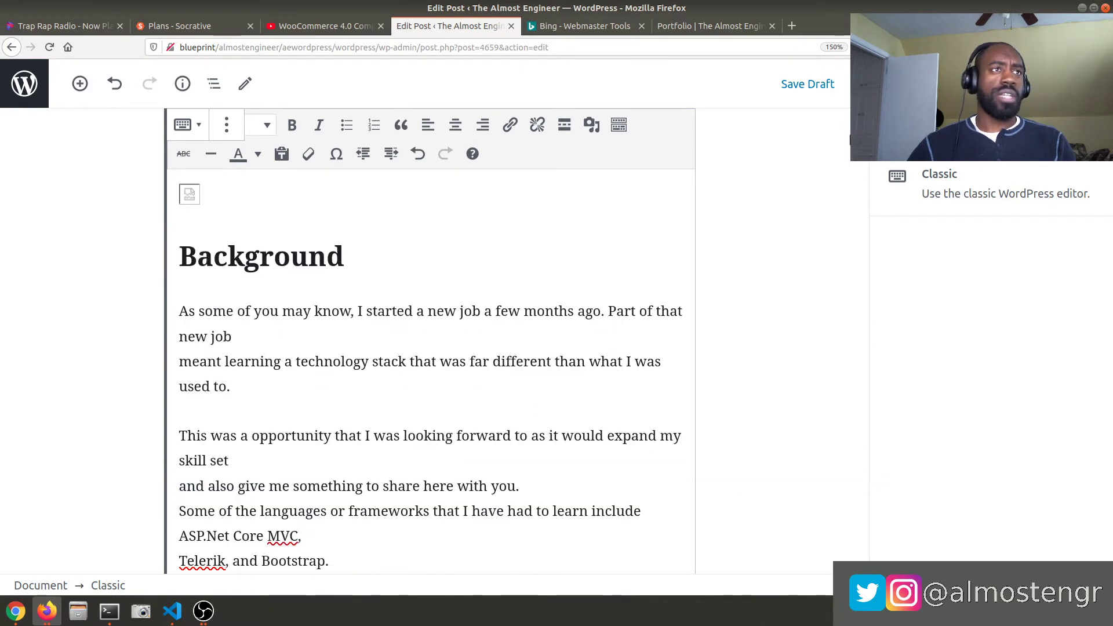
Step: Inspect the details and advanced options of the broken image above the Background heading, and close them without updating
{"action": "right_click", "coordinate": [197, 200]}
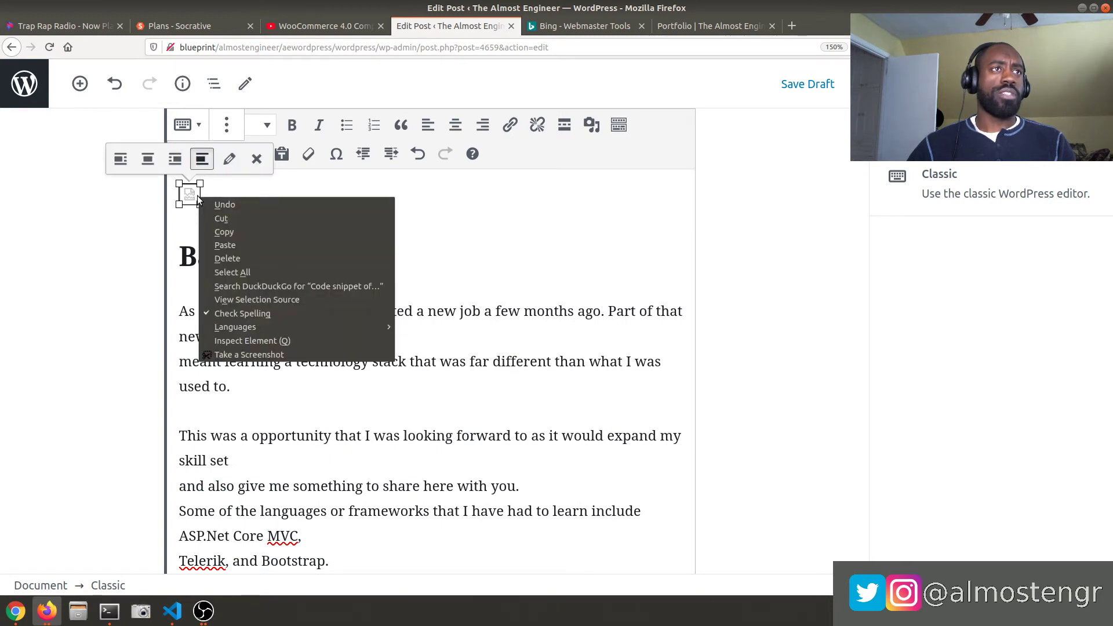
{"action": "left_click", "coordinate": [232, 185]}
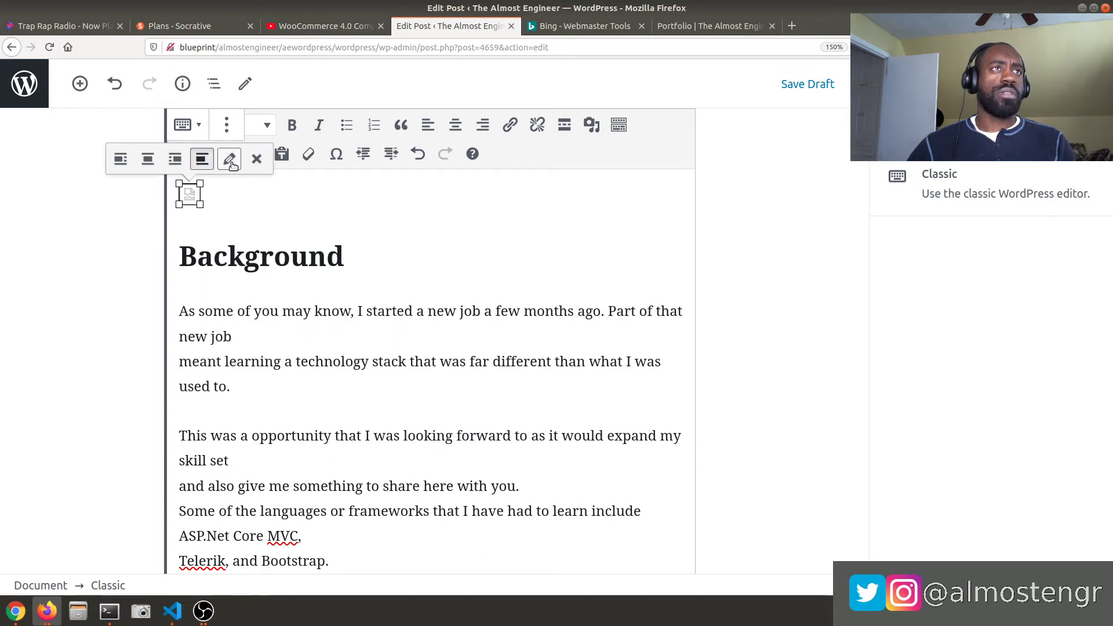
{"action": "left_click", "coordinate": [231, 161]}
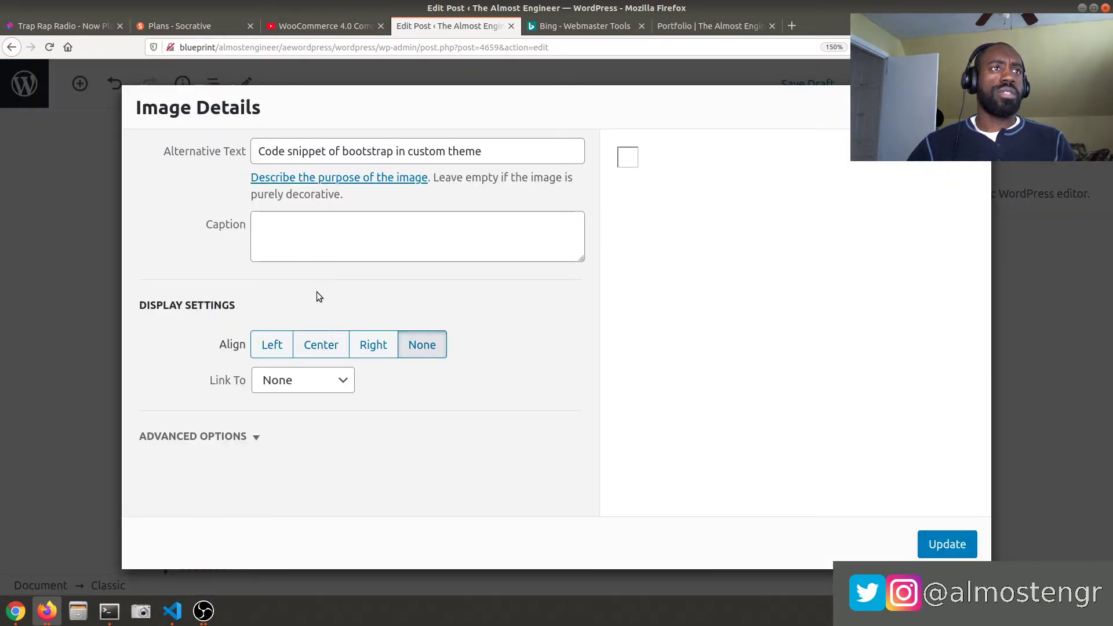
{"action": "left_click", "coordinate": [226, 442]}
{"action": "scroll", "coordinate": [316, 375], "scroll_direction": "down", "scroll_amount": 2}
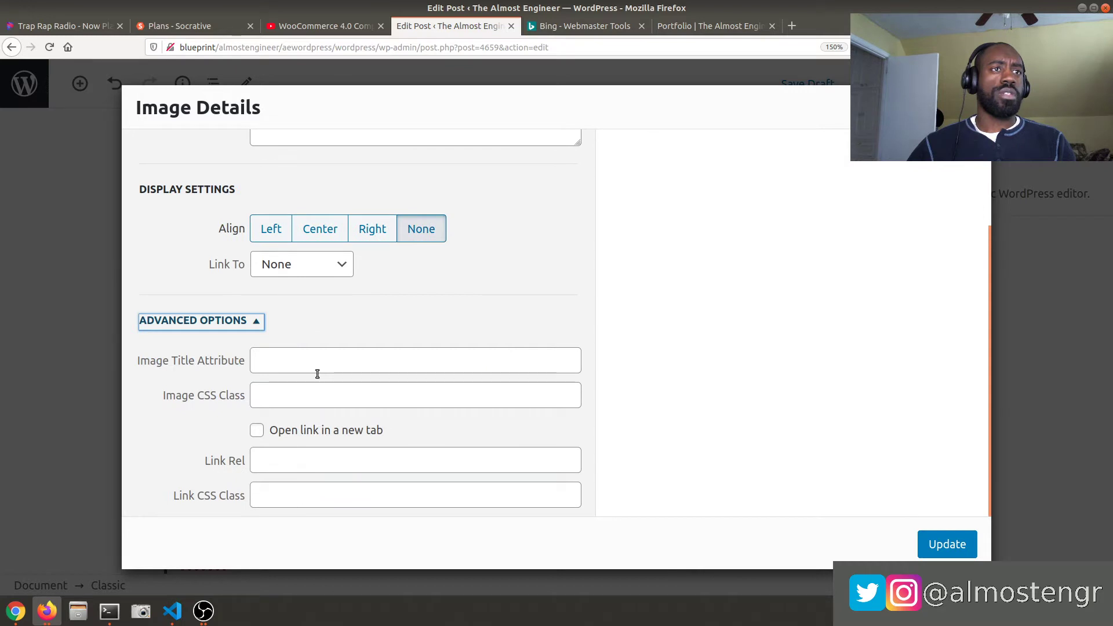
{"action": "scroll", "coordinate": [318, 374], "scroll_direction": "up", "scroll_amount": 2}
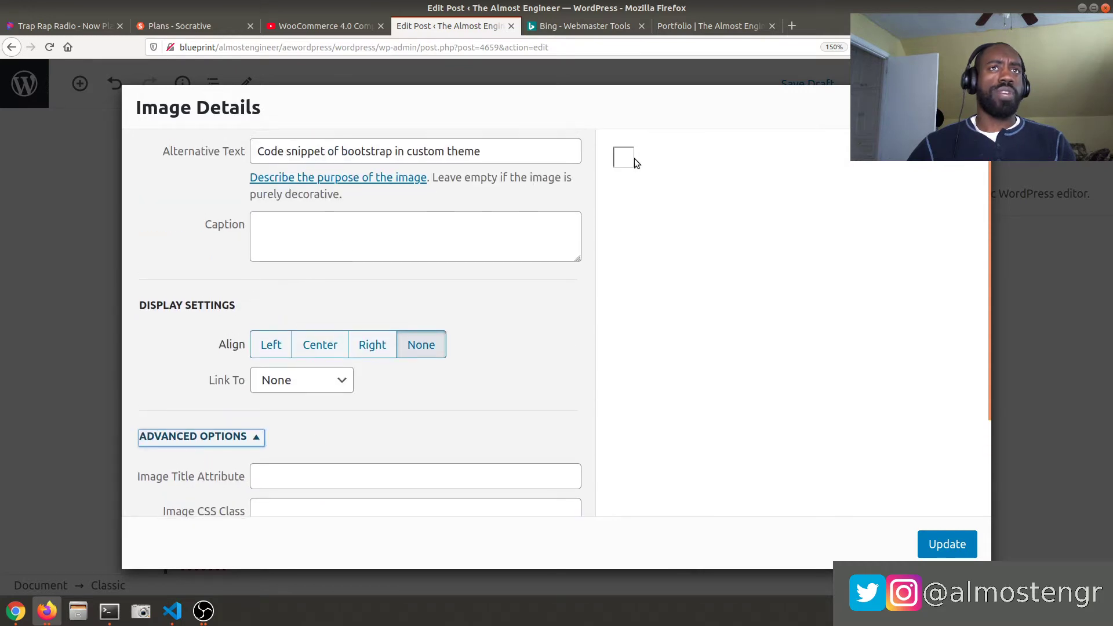
{"action": "key", "text": "Escape"}
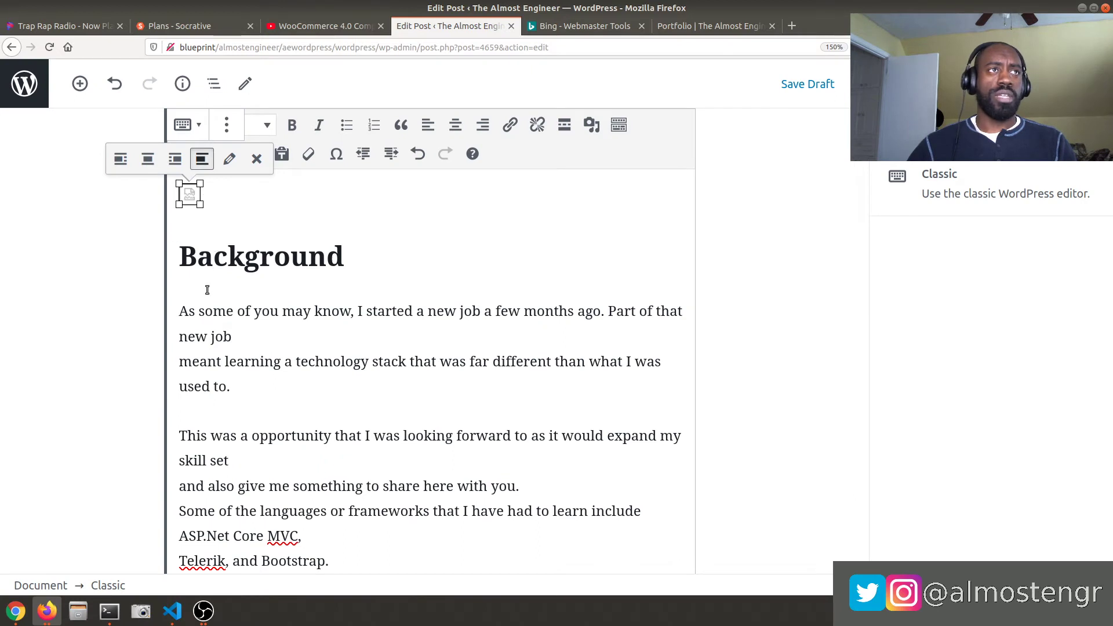
Step: Examine the imported formatting from the Background section to the html code snippet before "5) Additional Style Sheets", highlighting the snippet's leading backtick
{"action": "scroll", "coordinate": [533, 347], "scroll_direction": "down", "scroll_amount": 1}
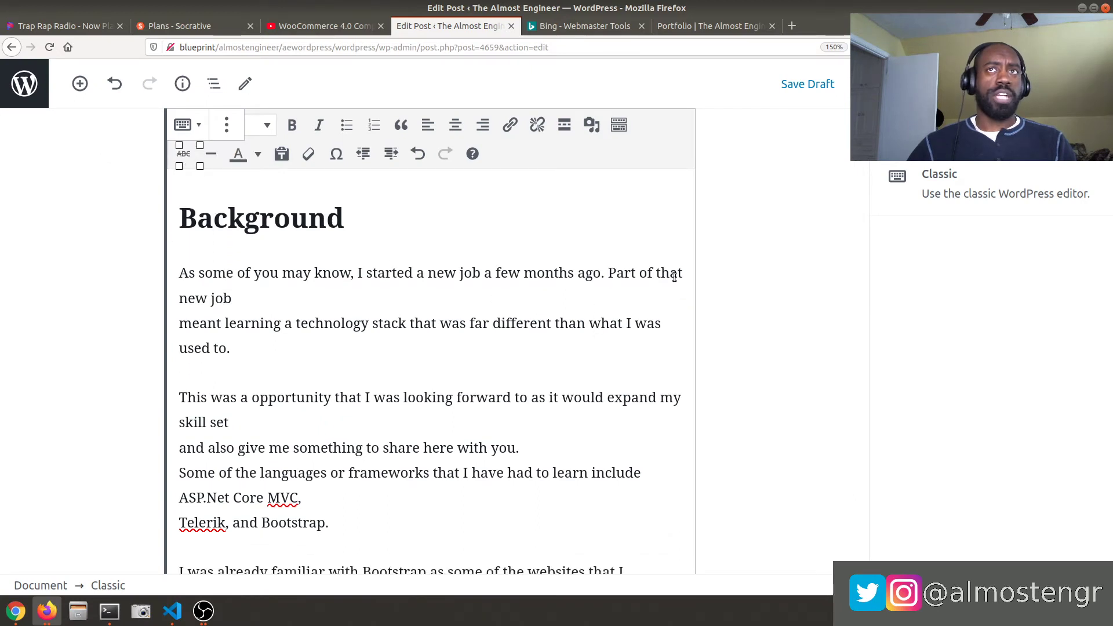
{"action": "left_click", "coordinate": [806, 162]}
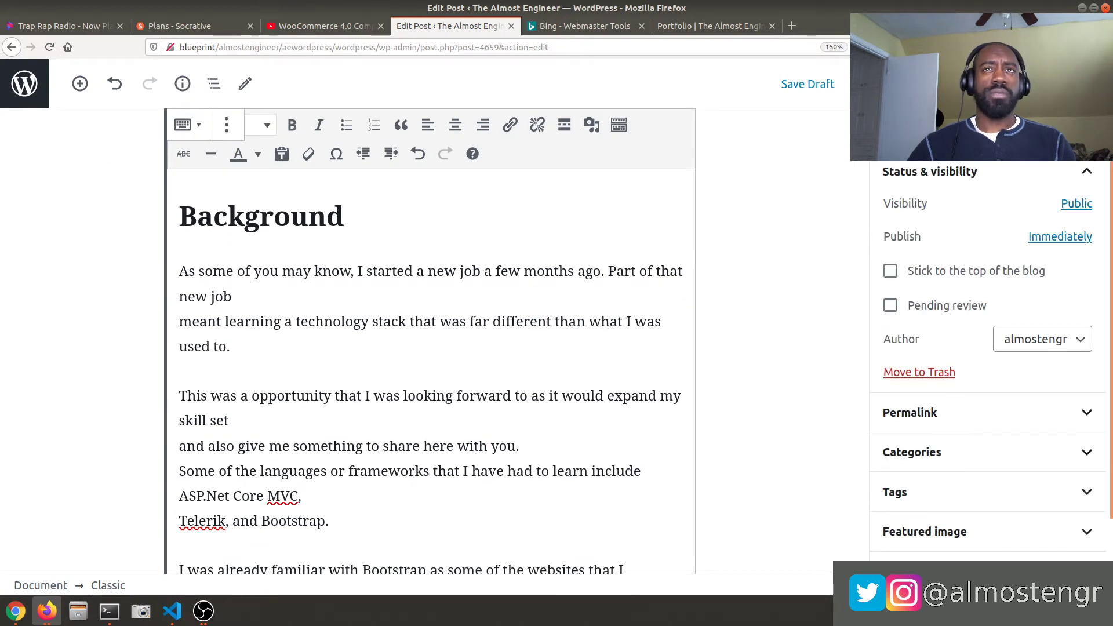
{"action": "scroll", "coordinate": [863, 183], "scroll_direction": "down", "scroll_amount": 6}
{"action": "left_click_drag", "start_coordinate": [863, 180], "coordinate": [858, 435]}
{"action": "left_click_drag", "start_coordinate": [216, 534], "coordinate": [167, 379]}
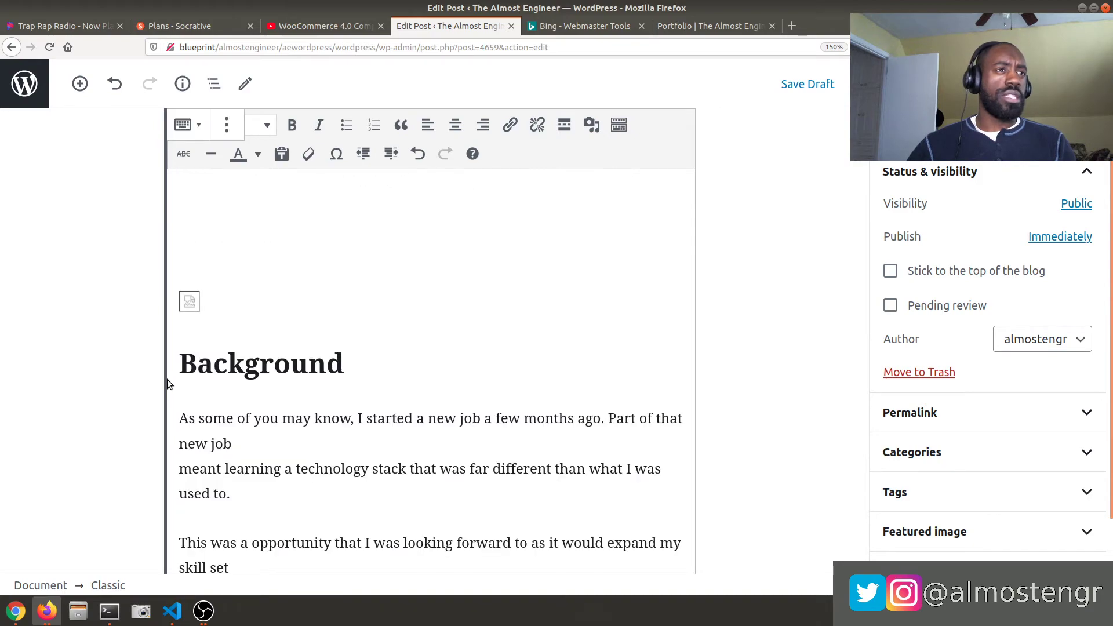
{"action": "left_click", "coordinate": [529, 377]}
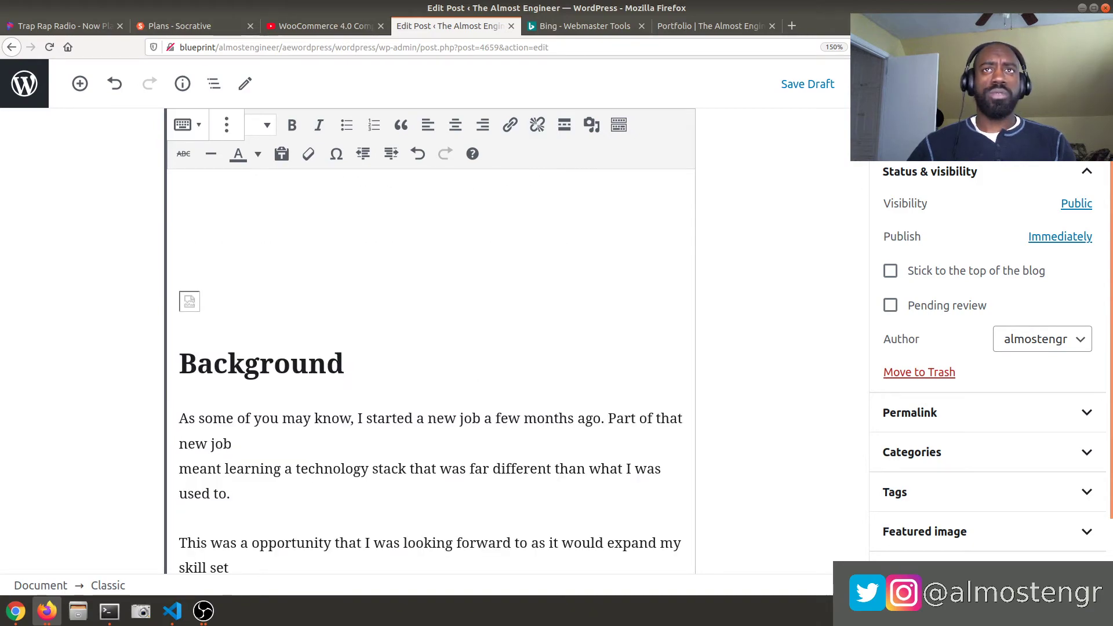
{"action": "left_click_drag", "start_coordinate": [866, 171], "coordinate": [855, 371]}
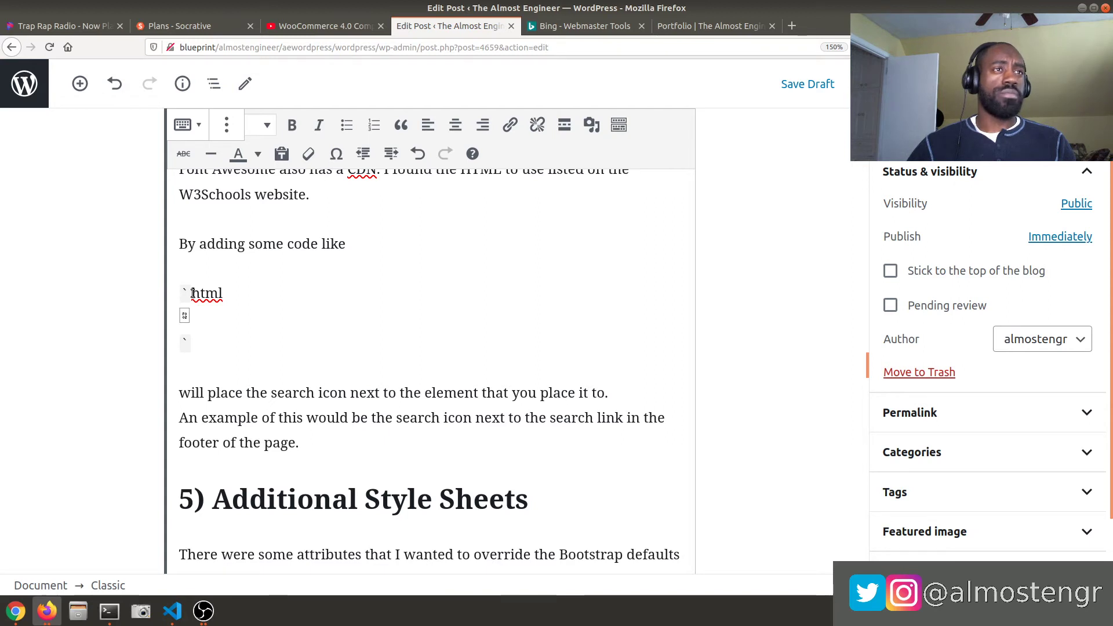
{"action": "scroll", "coordinate": [193, 293], "scroll_direction": "down", "scroll_amount": 1}
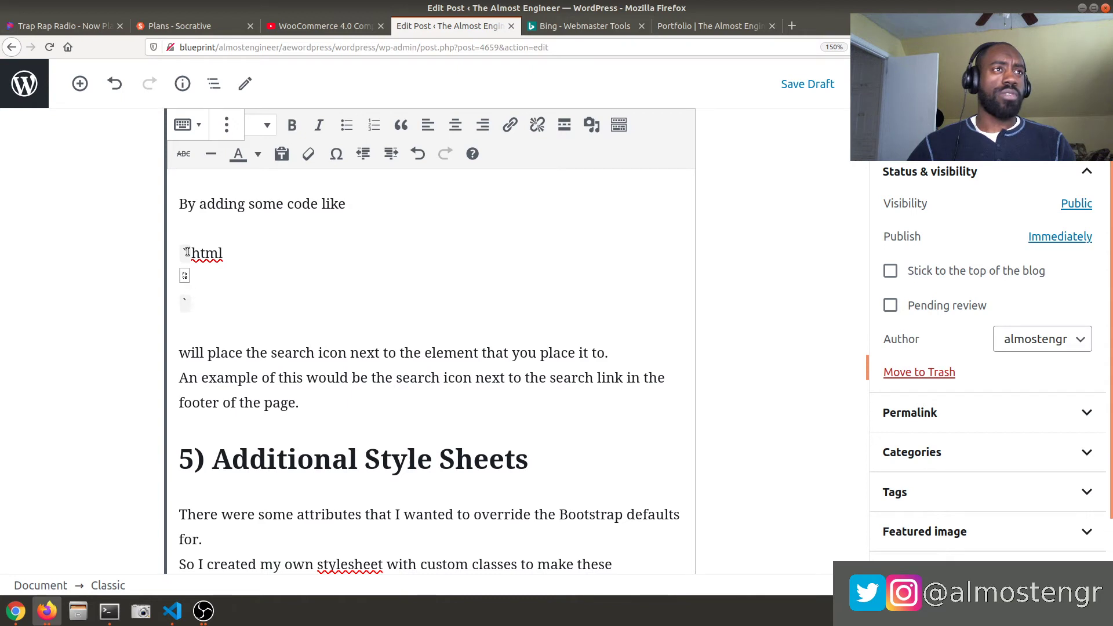
{"action": "left_click_drag", "start_coordinate": [188, 253], "coordinate": [181, 253]}
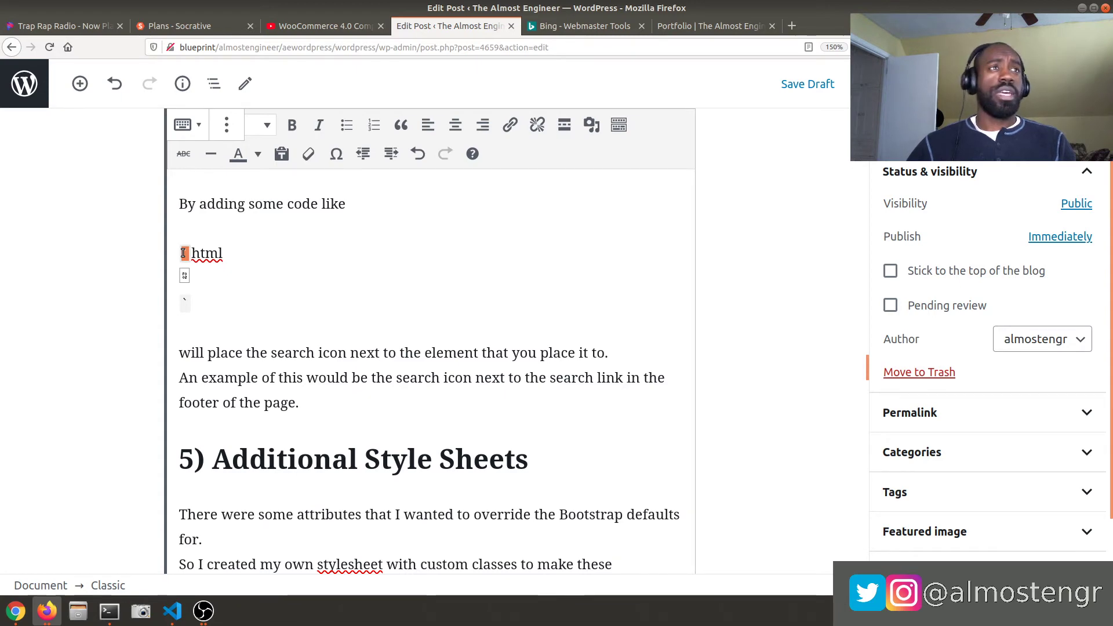
{"action": "scroll", "coordinate": [199, 443], "scroll_direction": "down", "scroll_amount": 3}
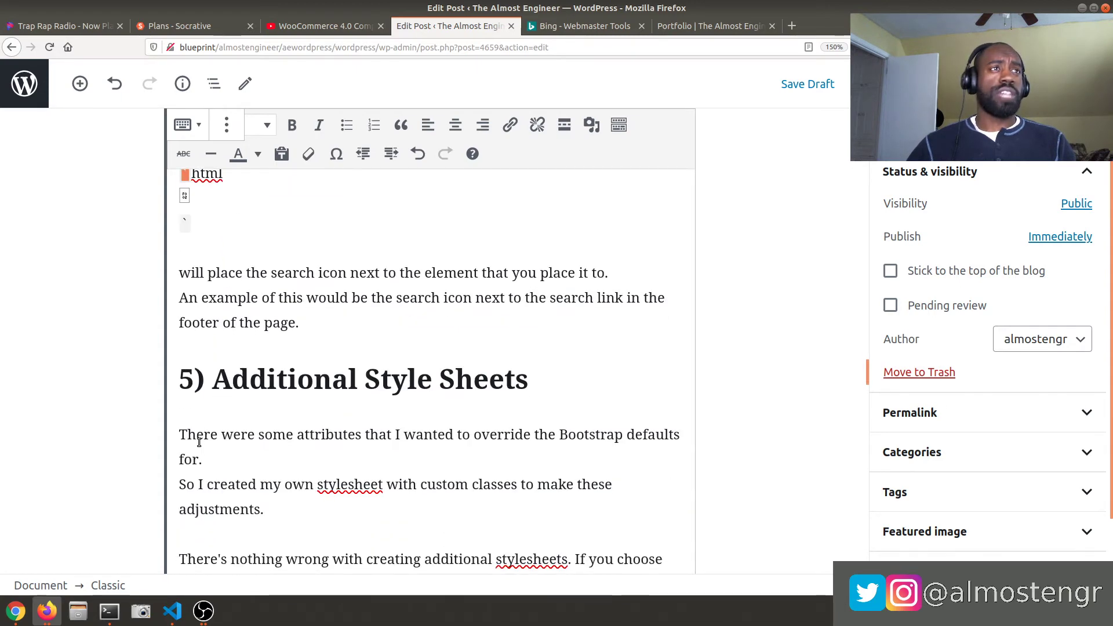
Step: Review the post body from "5) Additional Style Sheets" through the Conclusion, checking the targets of the "my repository" and "Issue #71" links
{"action": "scroll", "coordinate": [199, 442], "scroll_direction": "down", "scroll_amount": 7}
{"action": "scroll", "coordinate": [199, 443], "scroll_direction": "down", "scroll_amount": 10}
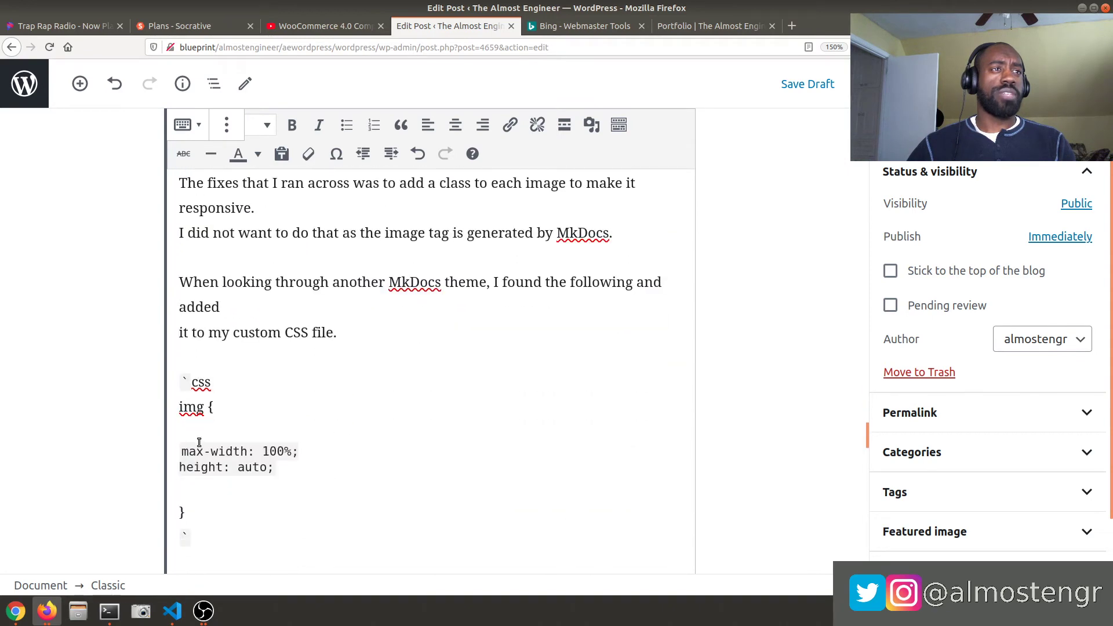
{"action": "scroll", "coordinate": [200, 442], "scroll_direction": "down", "scroll_amount": 7}
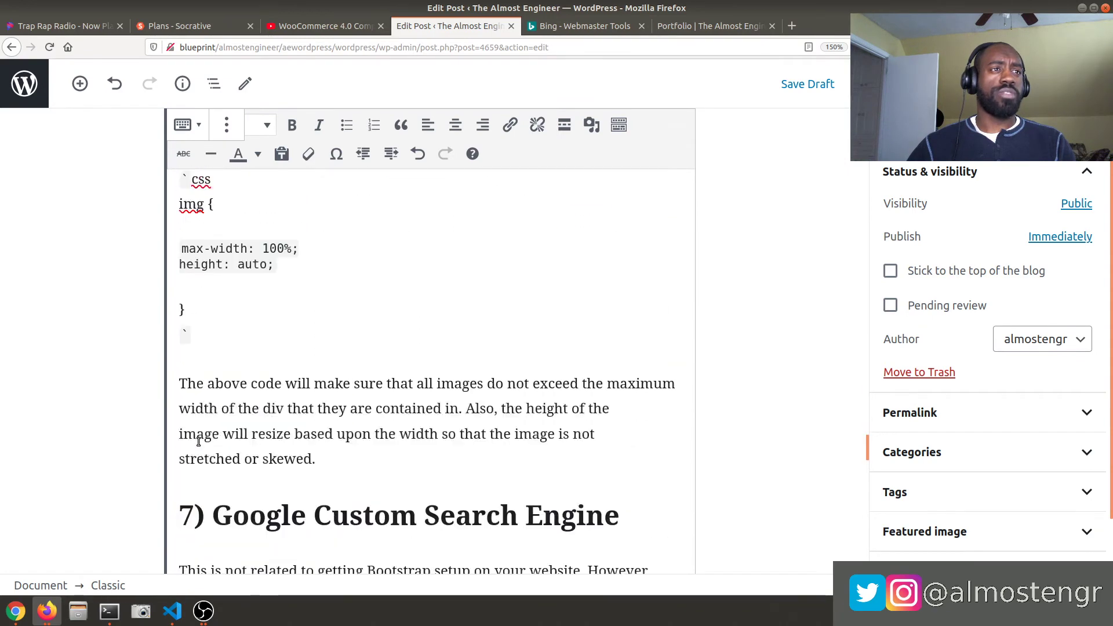
{"action": "scroll", "coordinate": [197, 442], "scroll_direction": "down", "scroll_amount": 10}
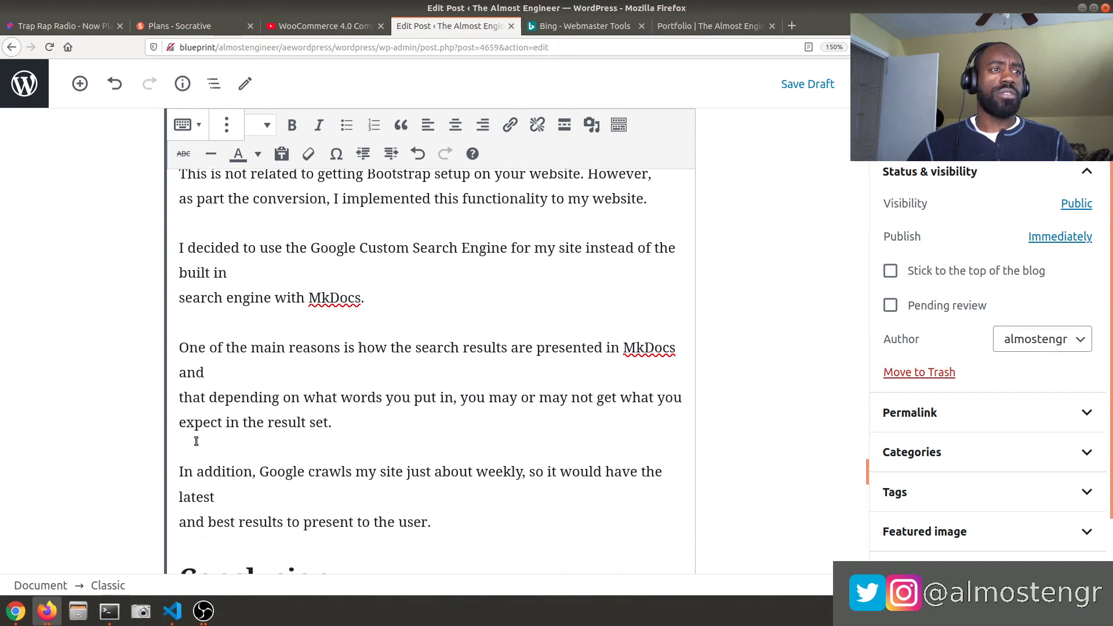
{"action": "scroll", "coordinate": [197, 442], "scroll_direction": "down", "scroll_amount": 5}
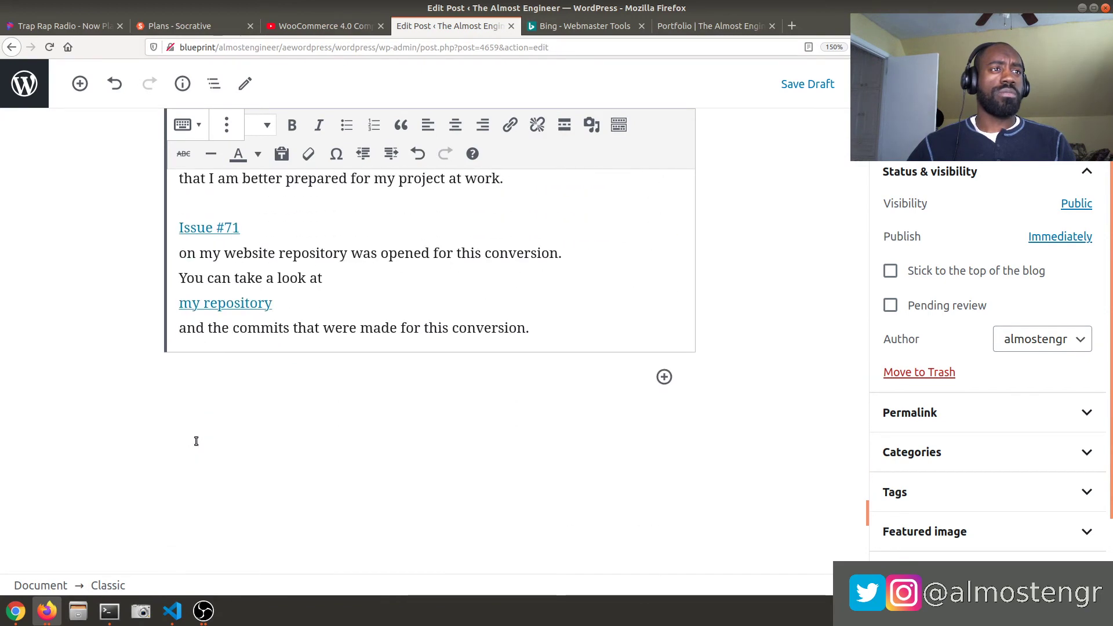
{"action": "scroll", "coordinate": [231, 358], "scroll_direction": "up", "scroll_amount": 1}
{"action": "left_click", "coordinate": [231, 345]}
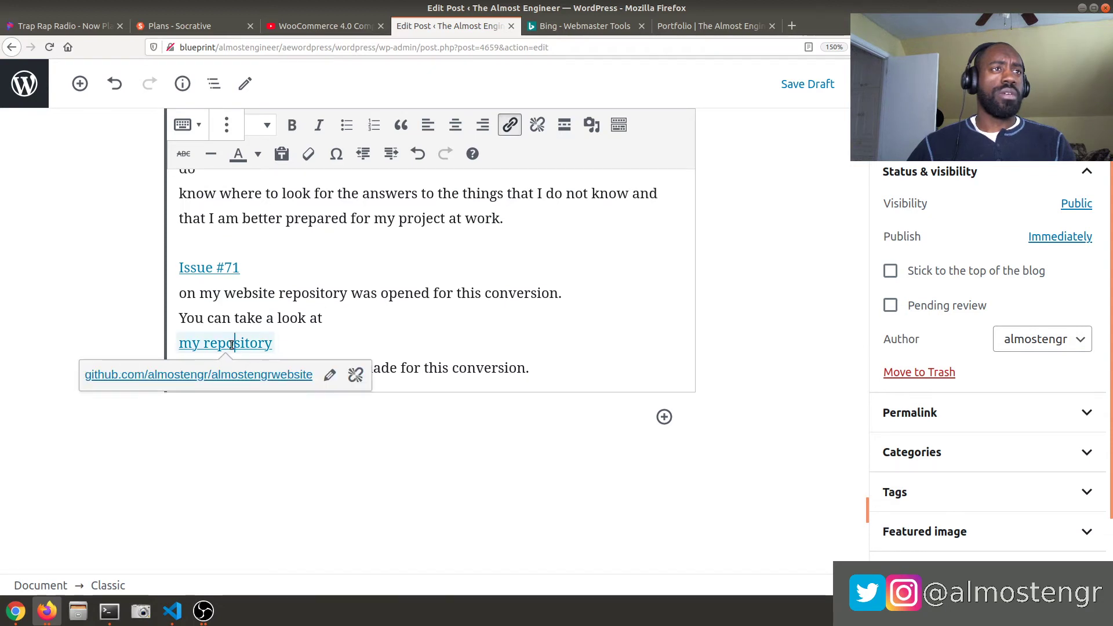
{"action": "left_click", "coordinate": [228, 270]}
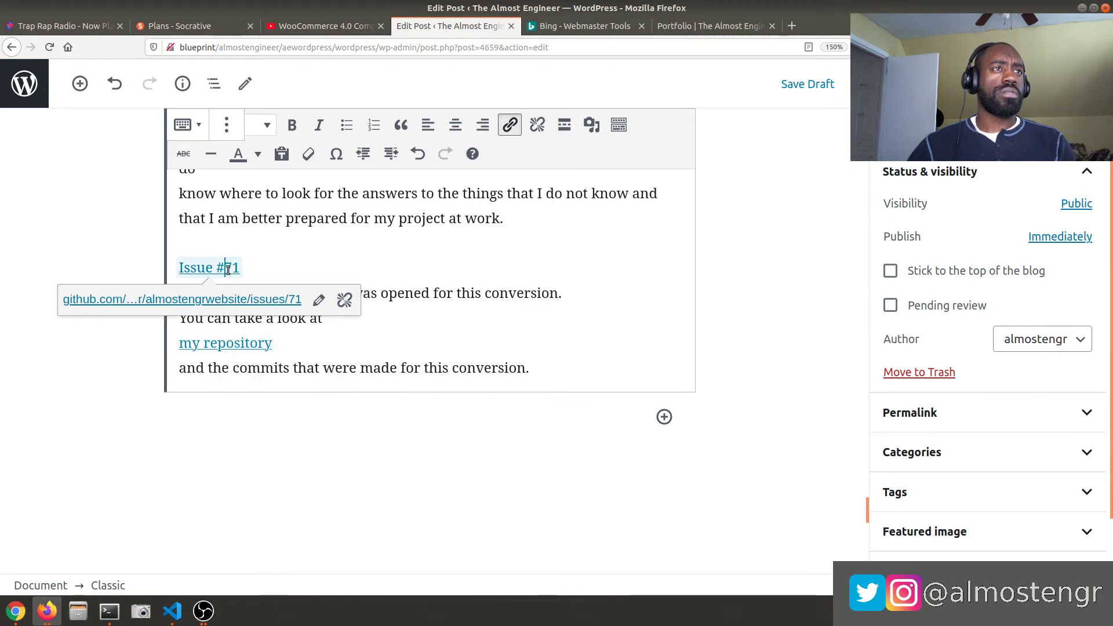
{"action": "left_click", "coordinate": [406, 338]}
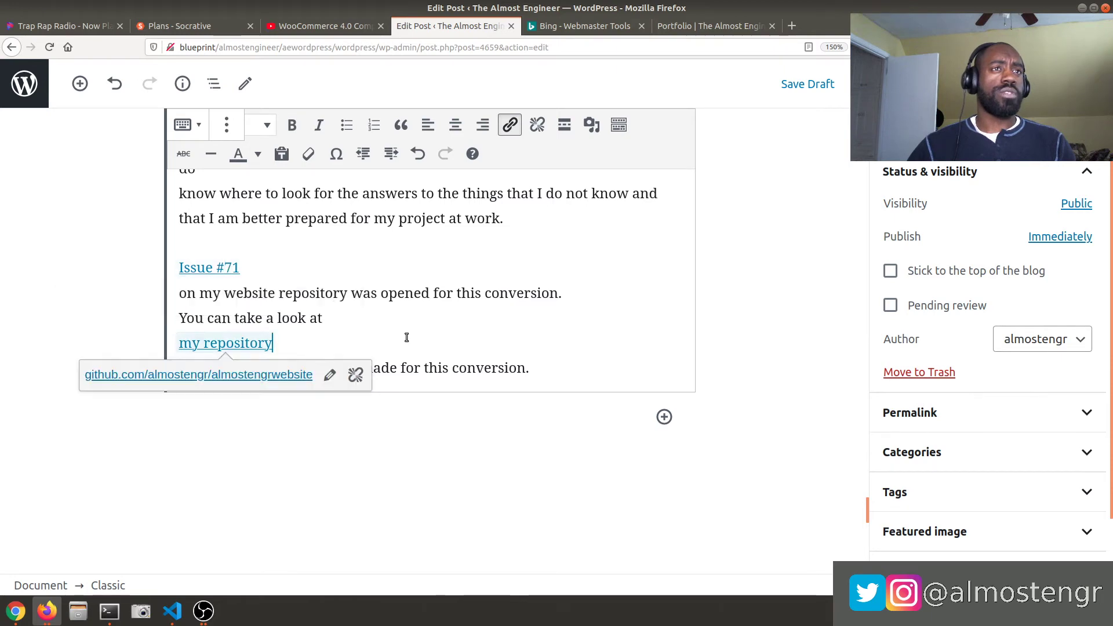
Step: Look back over the imported formatting from the Conclusion up to the "4) Font Awesome" section, including the css snippet
{"action": "scroll", "coordinate": [393, 325], "scroll_direction": "up", "scroll_amount": 4}
{"action": "scroll", "coordinate": [398, 321], "scroll_direction": "up", "scroll_amount": 10}
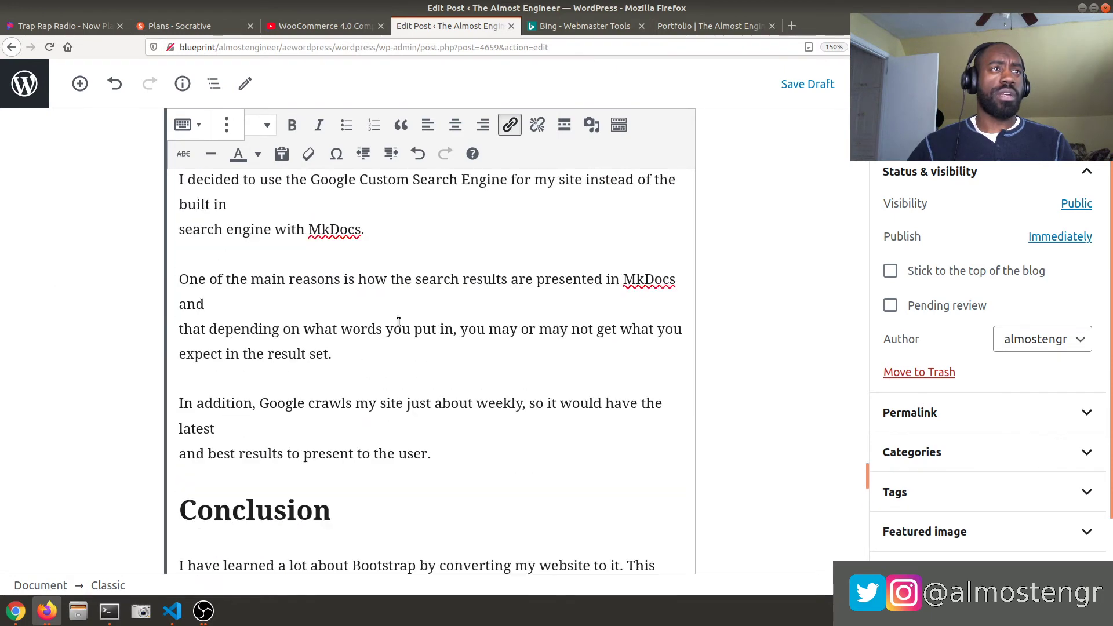
{"action": "scroll", "coordinate": [398, 322], "scroll_direction": "up", "scroll_amount": 6}
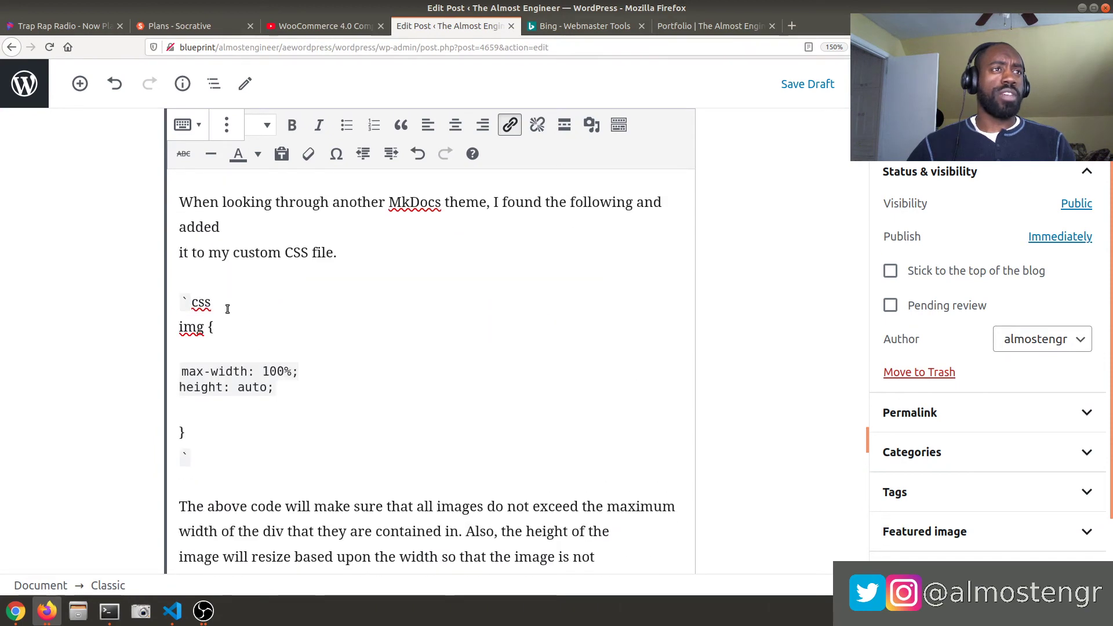
{"action": "scroll", "coordinate": [260, 344], "scroll_direction": "up", "scroll_amount": 15}
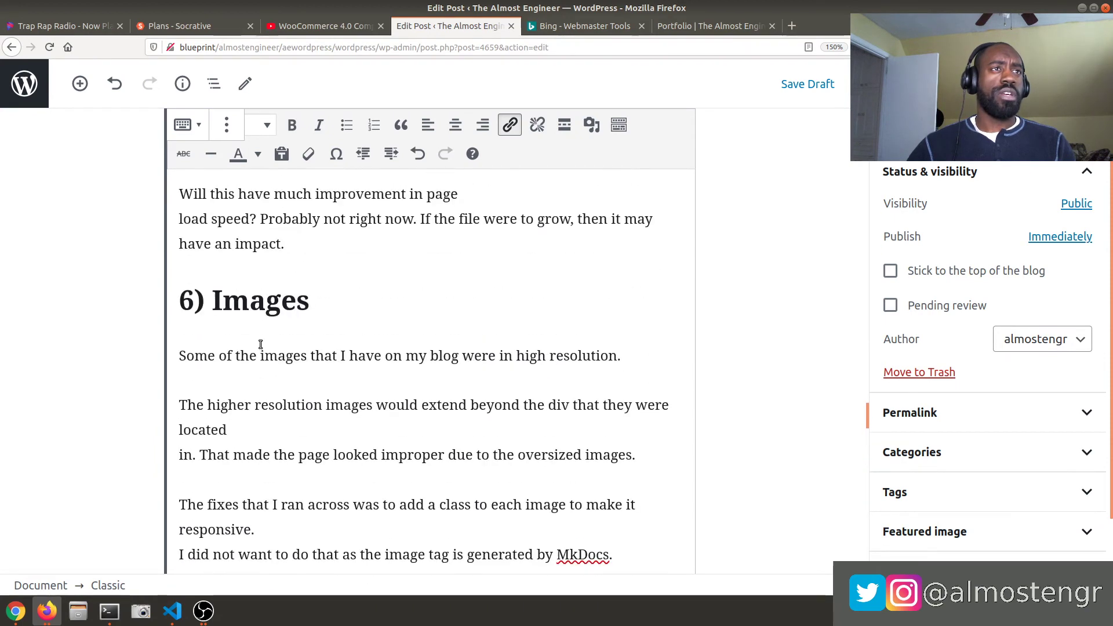
{"action": "scroll", "coordinate": [261, 345], "scroll_direction": "up", "scroll_amount": 10}
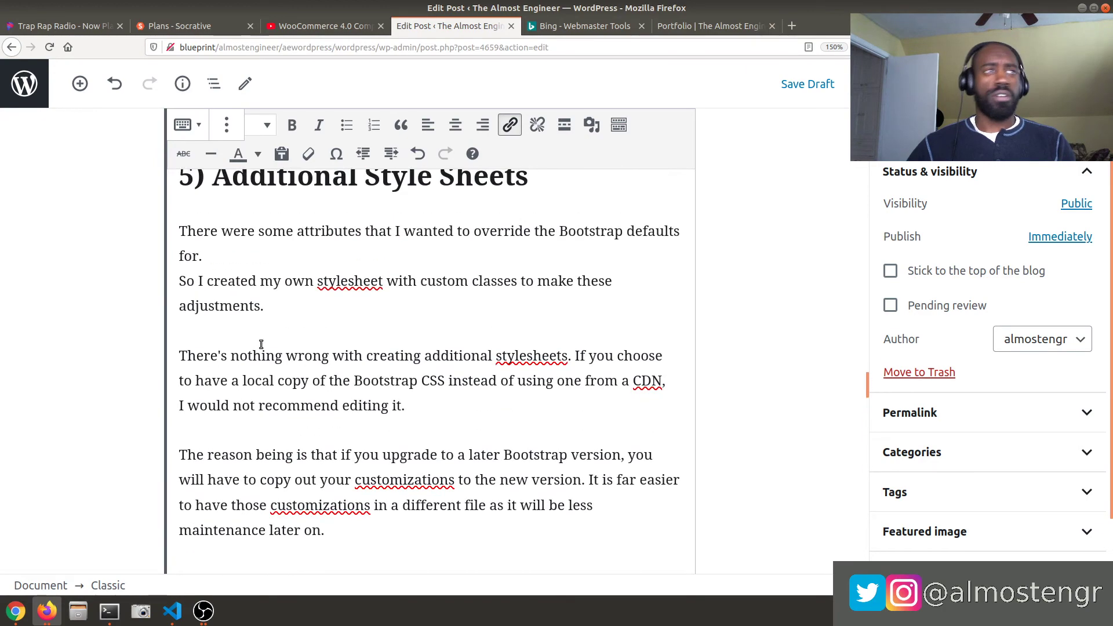
{"action": "scroll", "coordinate": [261, 344], "scroll_direction": "up", "scroll_amount": 12}
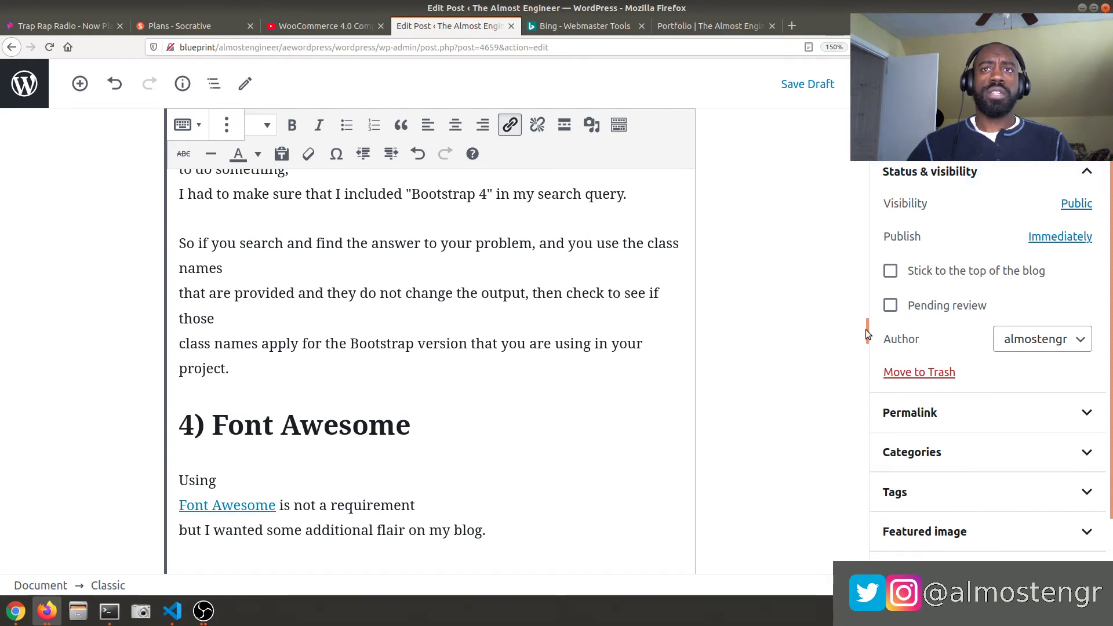
Step: Inspect the post's permalink slug and its assigned categories in the document settings
{"action": "scroll", "coordinate": [785, 308], "scroll_direction": "down", "scroll_amount": 3}
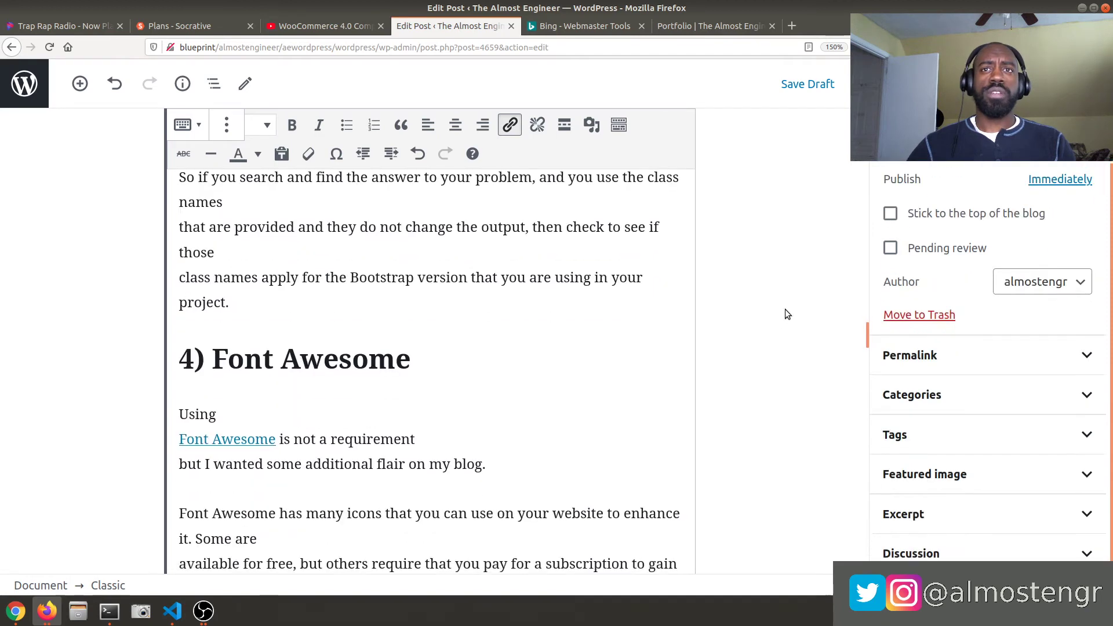
{"action": "left_click", "coordinate": [940, 359]}
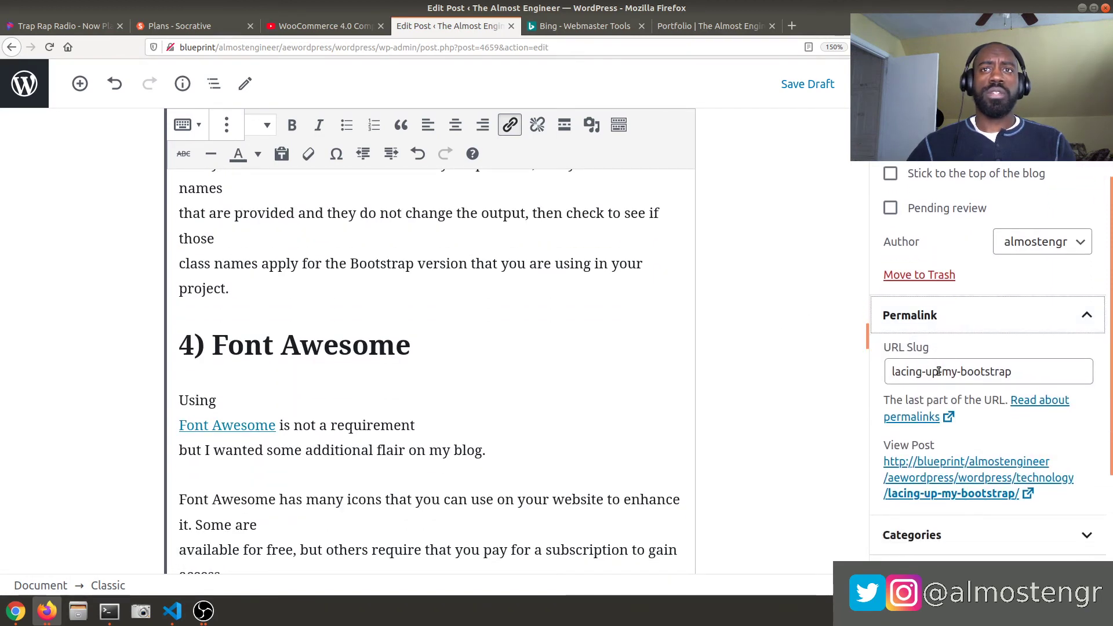
{"action": "scroll", "coordinate": [945, 373], "scroll_direction": "down", "scroll_amount": 2}
{"action": "scroll", "coordinate": [882, 395], "scroll_direction": "down", "scroll_amount": 1}
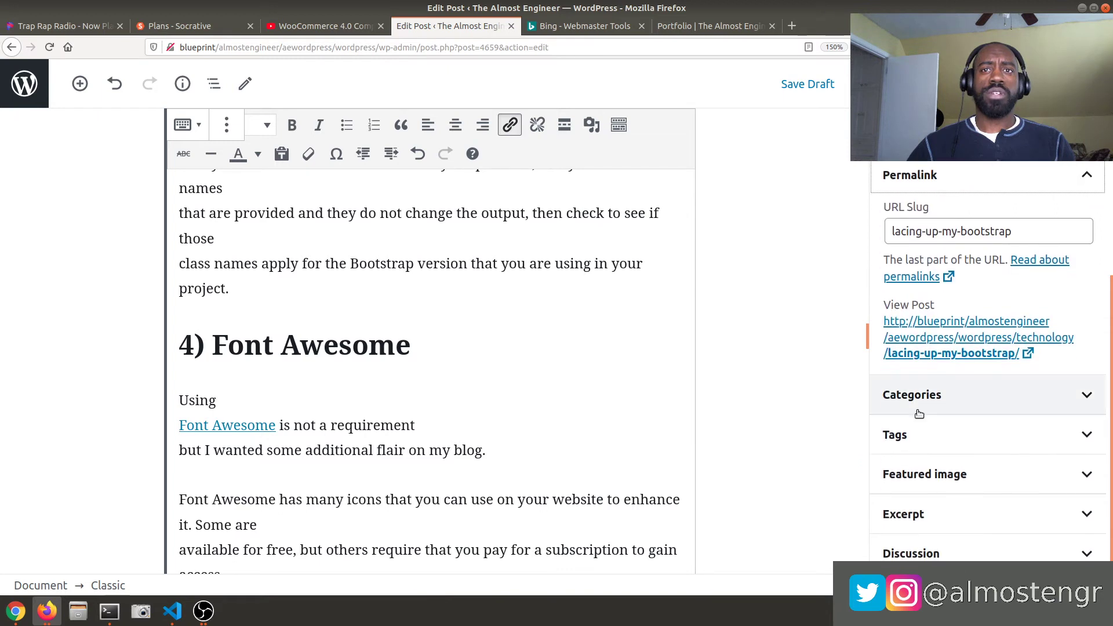
{"action": "left_click", "coordinate": [969, 392]}
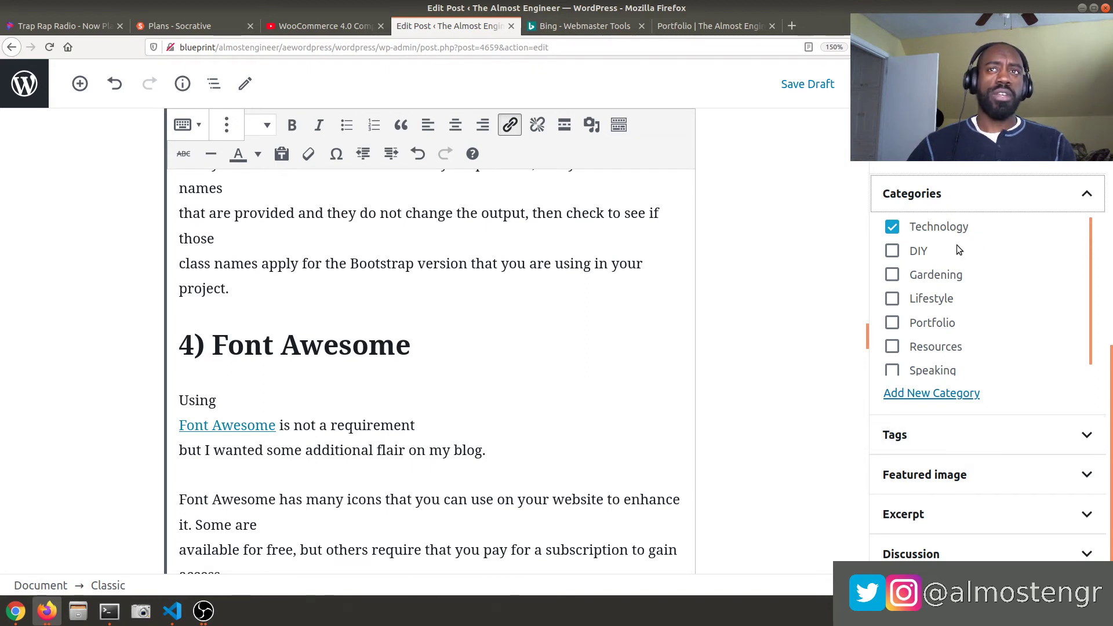
Step: Look through the post's tags, featured image, excerpt and discussion settings without changing them
{"action": "left_click", "coordinate": [960, 435]}
{"action": "scroll", "coordinate": [989, 354], "scroll_direction": "down", "scroll_amount": 5}
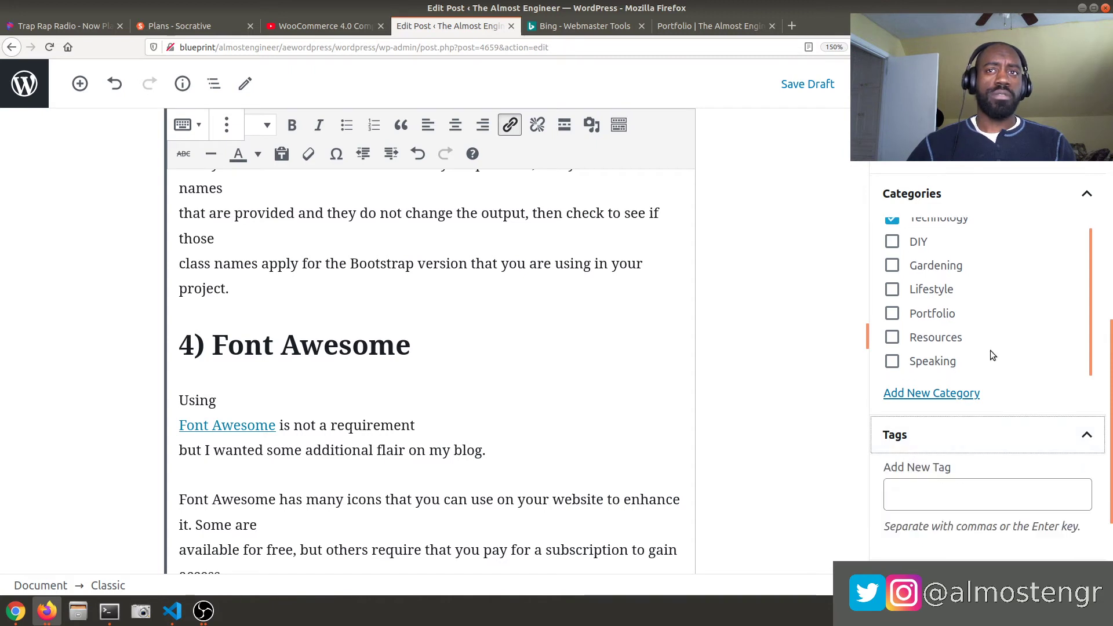
{"action": "left_click", "coordinate": [957, 383]}
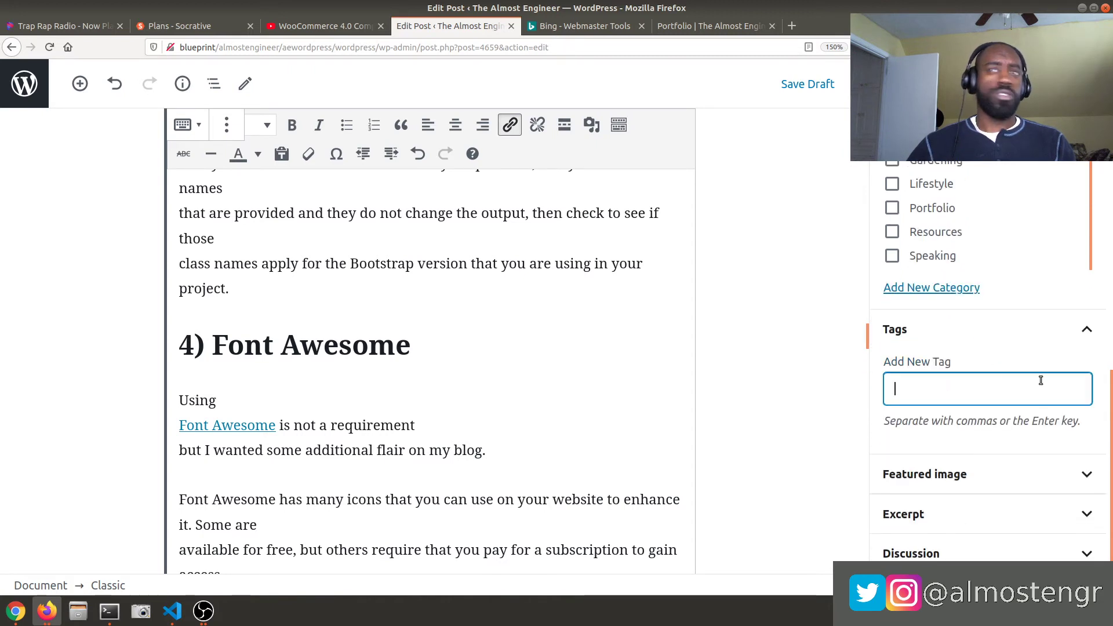
{"action": "left_click", "coordinate": [962, 475]}
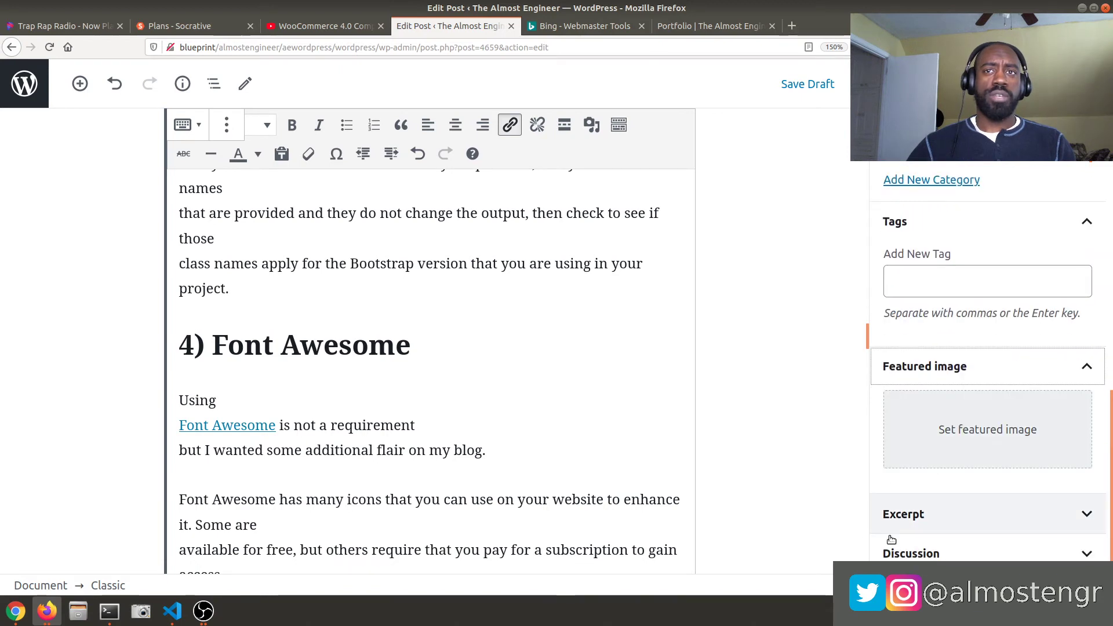
{"action": "left_click", "coordinate": [915, 511]}
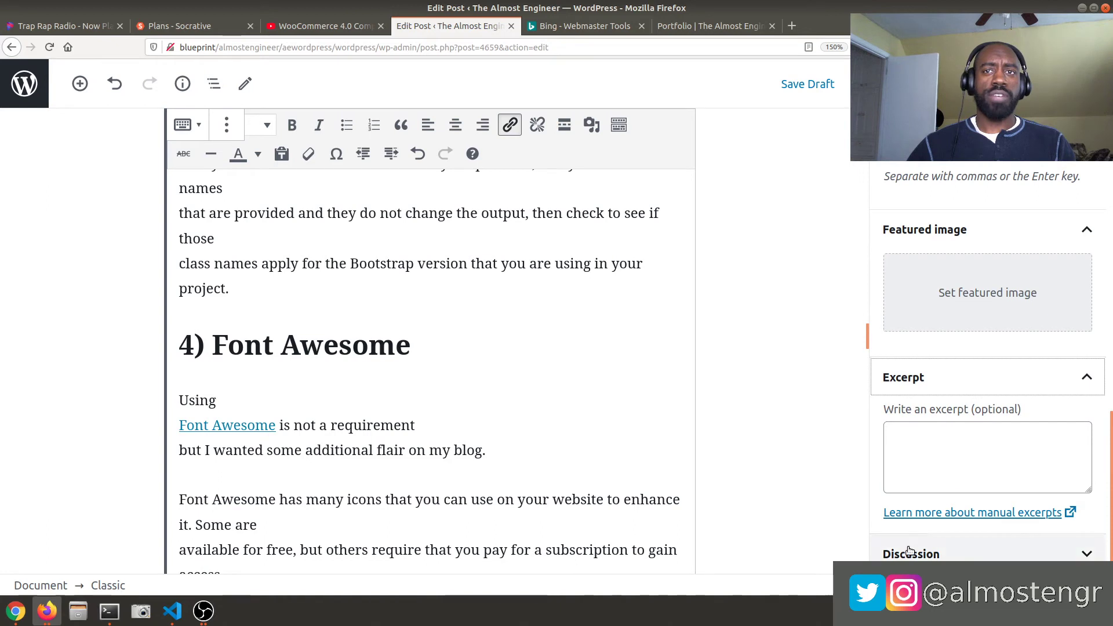
{"action": "left_click", "coordinate": [956, 555]}
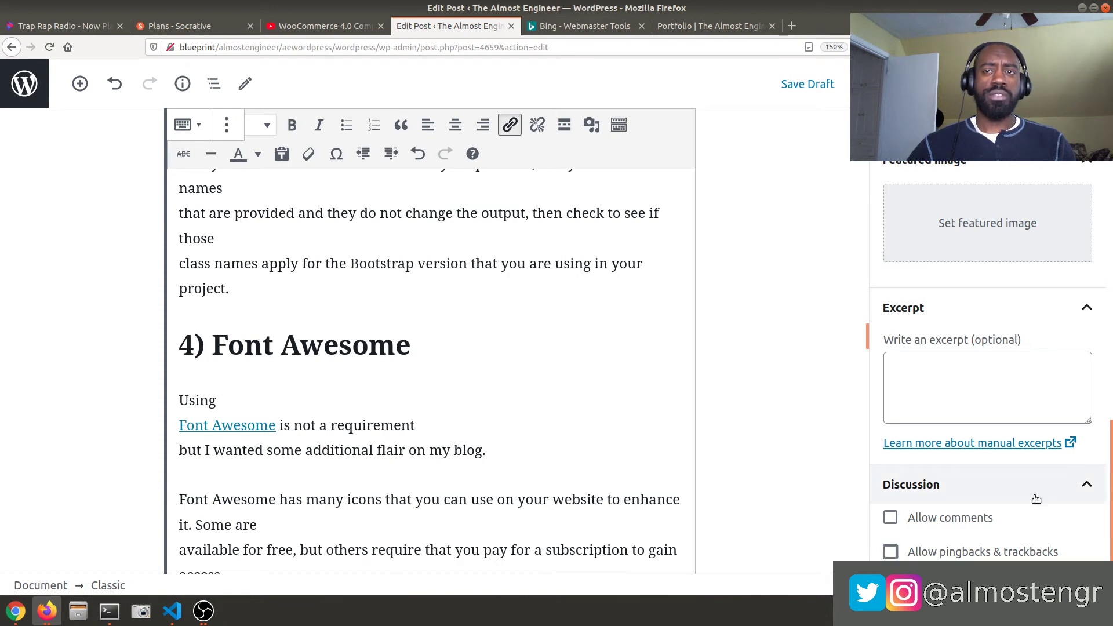
Step: Check the post's publish date options and the Classic block's settings, and return to the document settings without changes
{"action": "scroll", "coordinate": [1037, 500], "scroll_direction": "up", "scroll_amount": 1}
{"action": "scroll", "coordinate": [1037, 500], "scroll_direction": "up", "scroll_amount": 12}
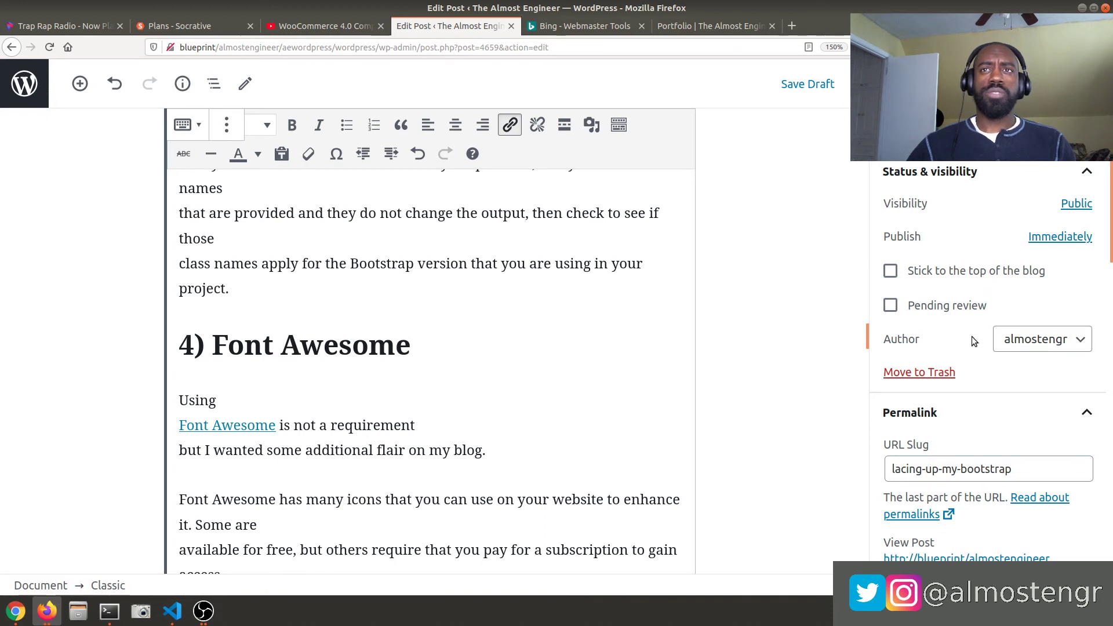
{"action": "left_click", "coordinate": [1046, 238]}
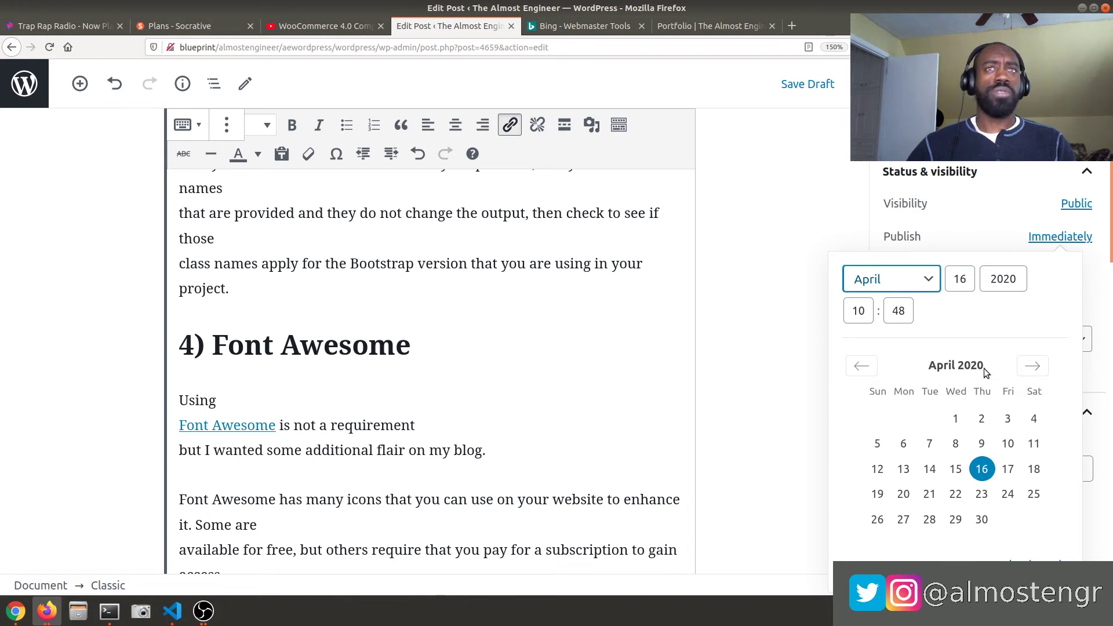
{"action": "key", "text": "Escape"}
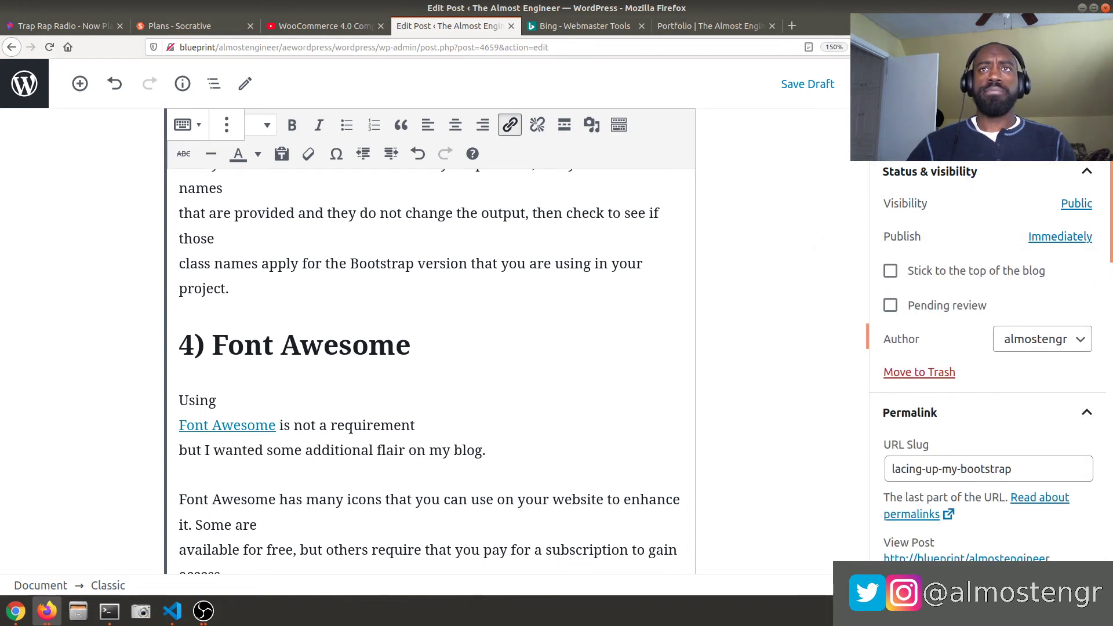
{"action": "left_click", "coordinate": [986, 139]}
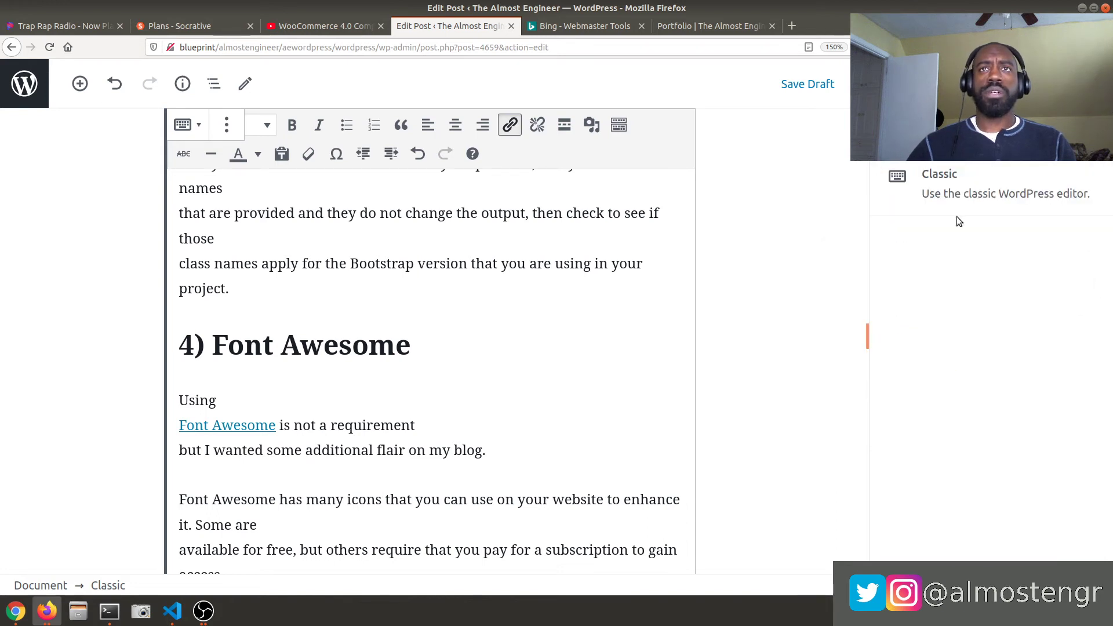
{"action": "left_click", "coordinate": [917, 139]}
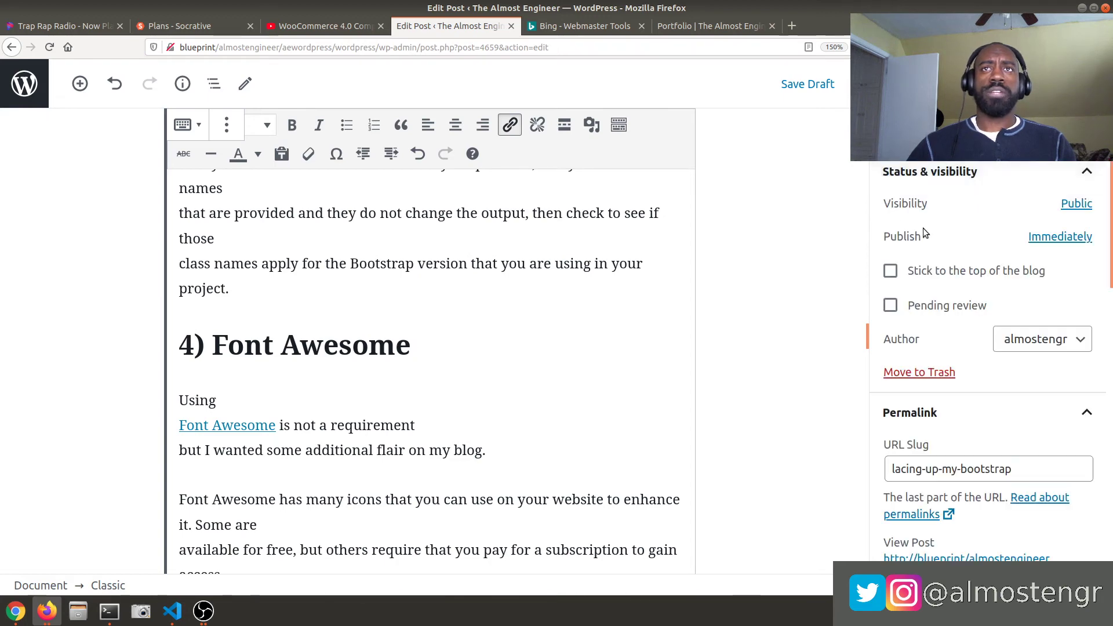
{"action": "scroll", "coordinate": [817, 449], "scroll_direction": "down", "scroll_amount": 4}
{"action": "scroll", "coordinate": [809, 458], "scroll_direction": "up", "scroll_amount": 1}
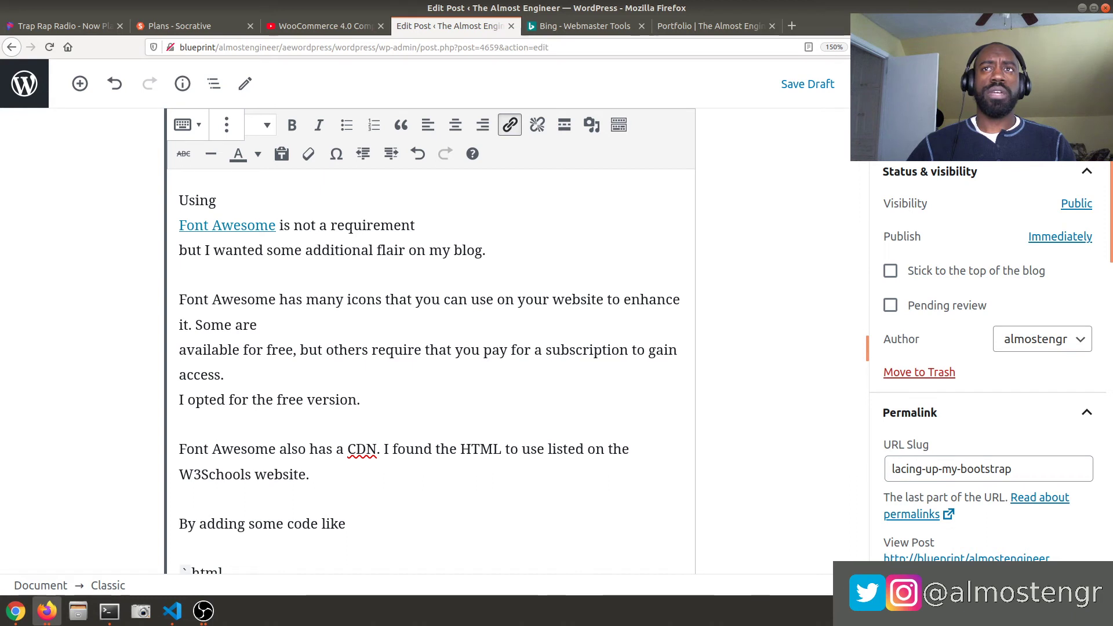
Step: Start publishing the post and set its publish date to February 20, 2020 in the pre-publish checks
{"action": "left_click", "coordinate": [962, 84]}
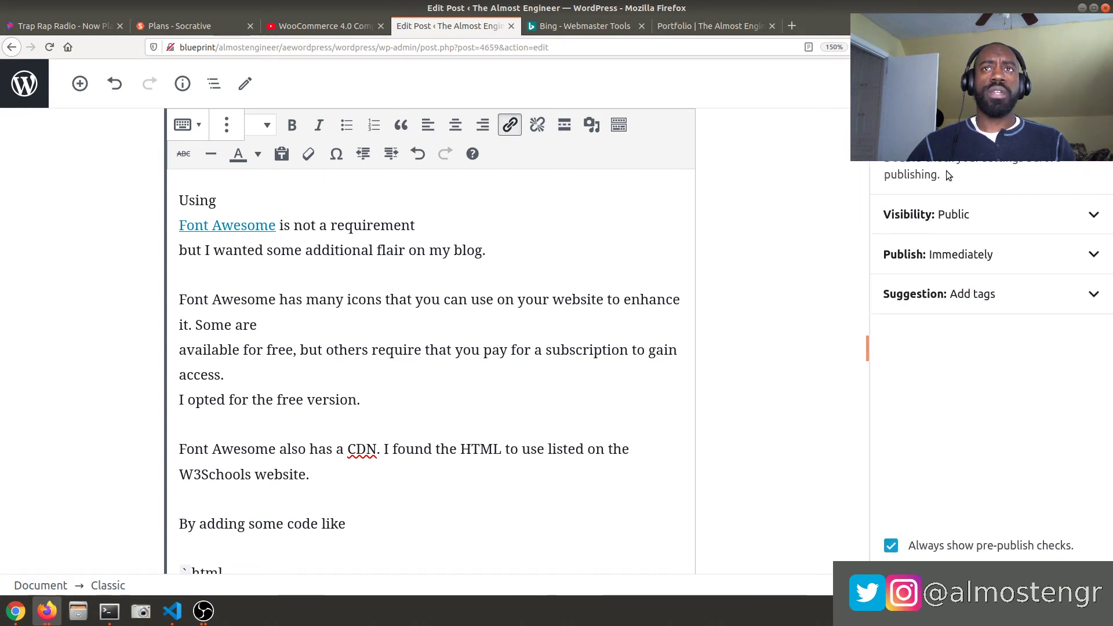
{"action": "left_click", "coordinate": [954, 264]}
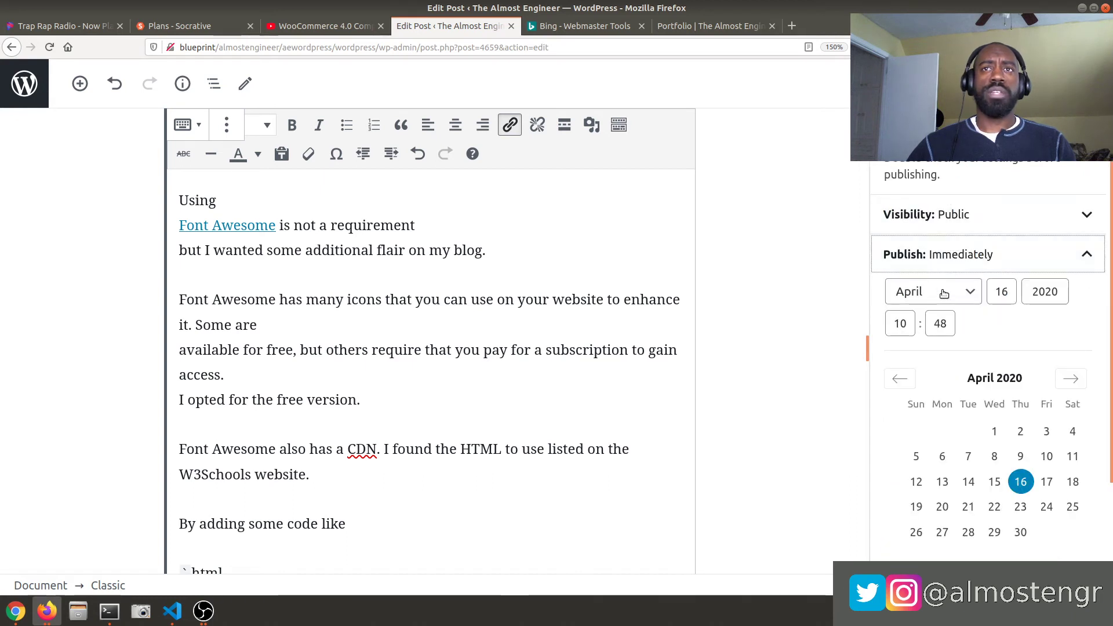
{"action": "left_click", "coordinate": [964, 296]}
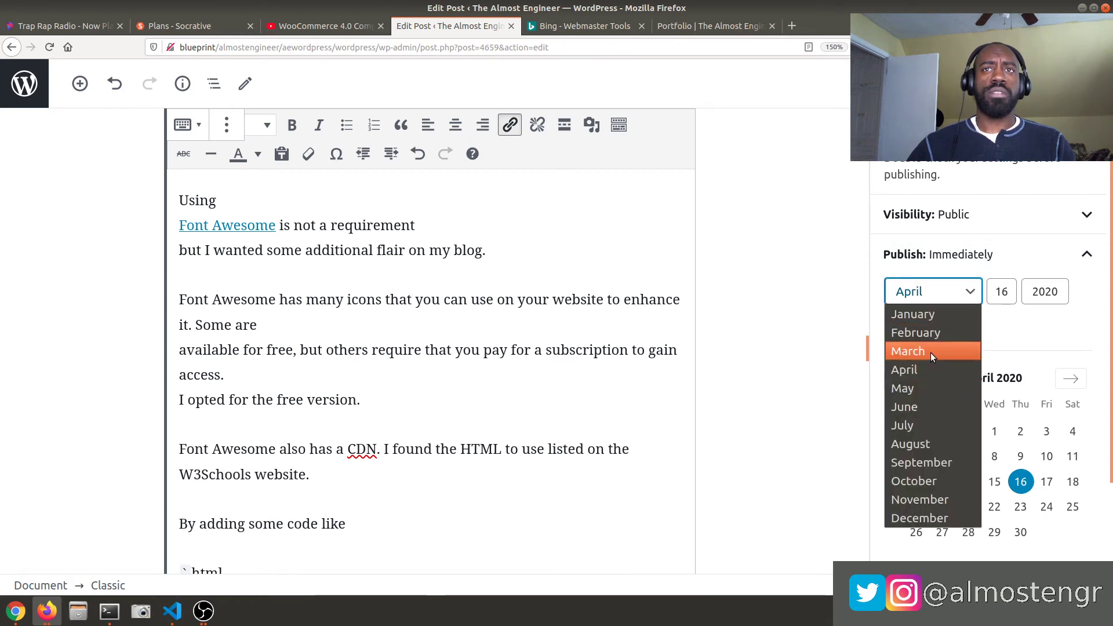
{"action": "left_click", "coordinate": [960, 330]}
{"action": "left_click", "coordinate": [1001, 289]}
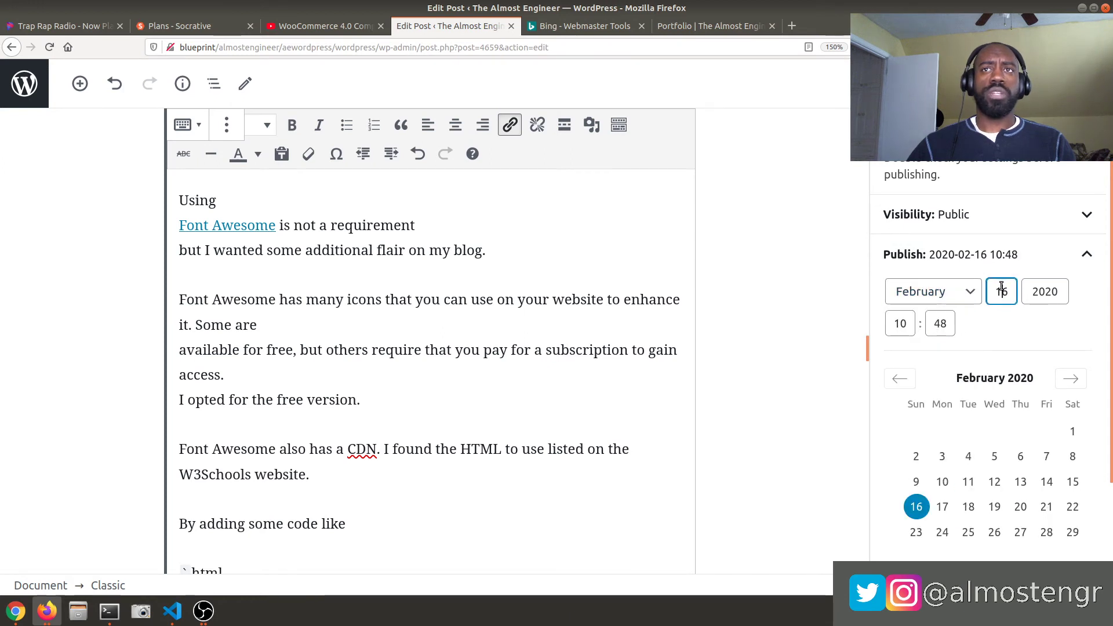
{"action": "left_click", "coordinate": [1020, 507]}
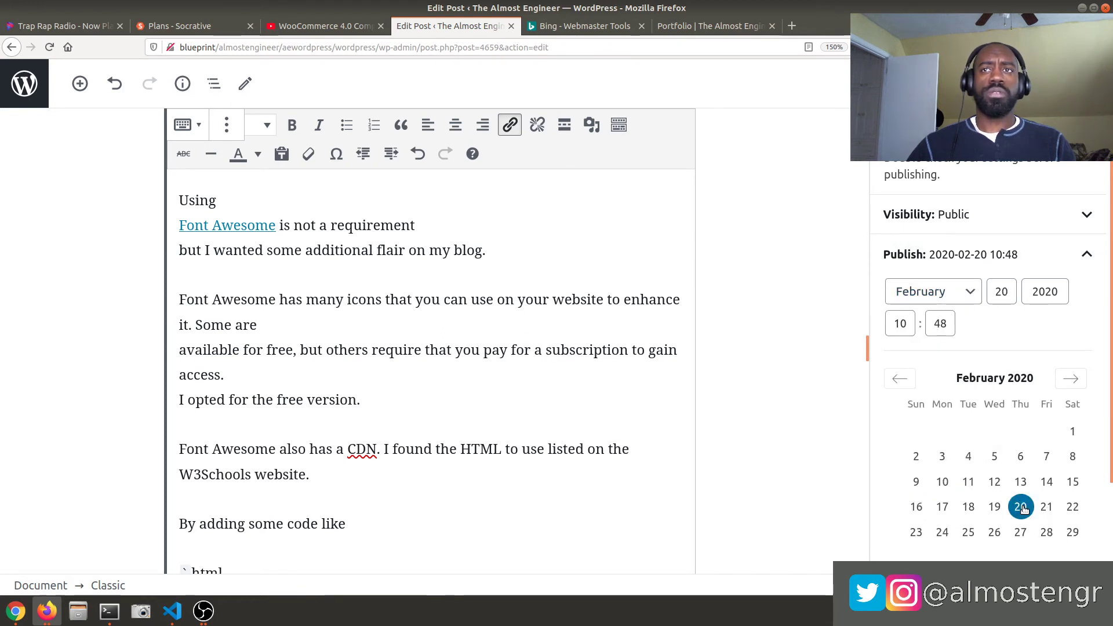
Step: Publish the post and open its live page on the site
{"action": "scroll", "coordinate": [1024, 501], "scroll_direction": "down", "scroll_amount": 2}
{"action": "scroll", "coordinate": [1023, 501], "scroll_direction": "up", "scroll_amount": 2}
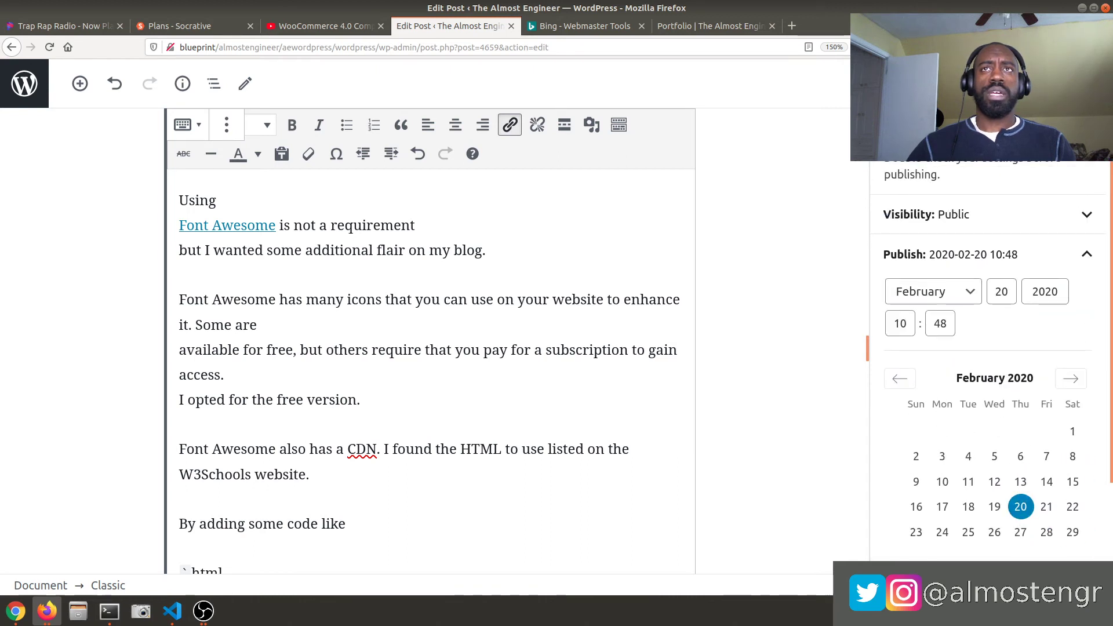
{"action": "left_click", "coordinate": [915, 83]}
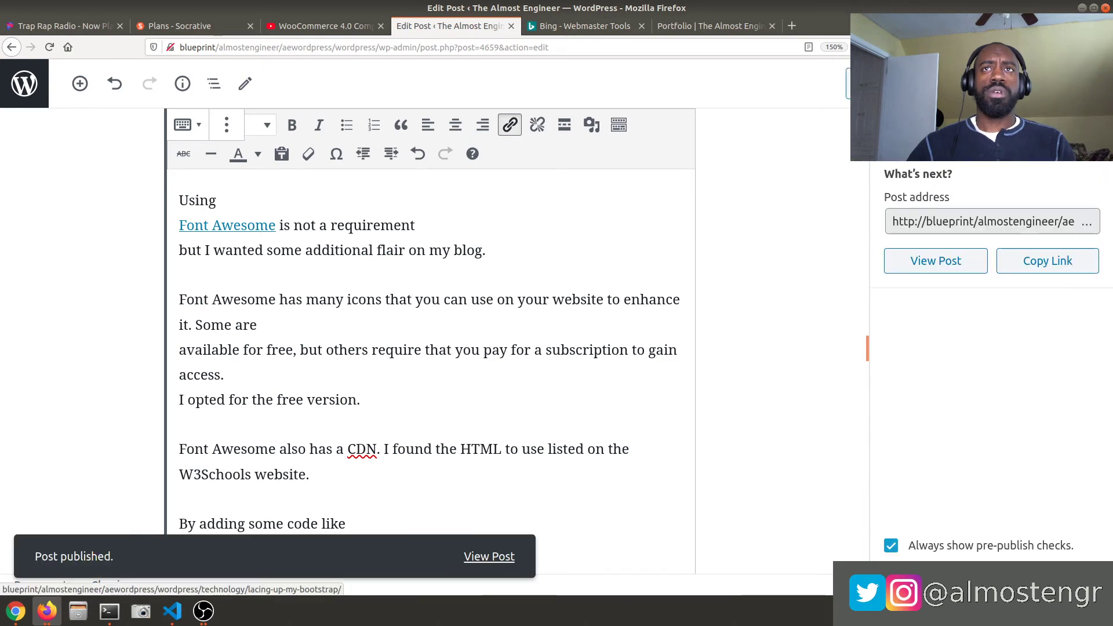
{"action": "left_click", "coordinate": [952, 263]}
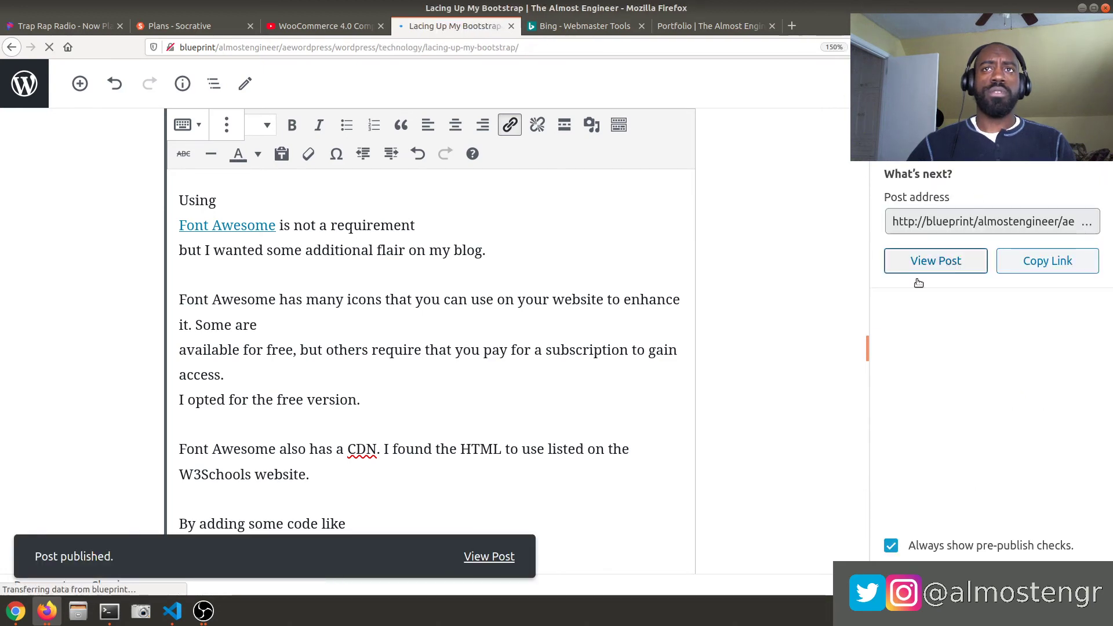
Step: Check the title, publish date, byline and opening text of the live Lacing Up My Bootstrap post
{"action": "scroll", "coordinate": [573, 344], "scroll_direction": "down", "scroll_amount": 5}
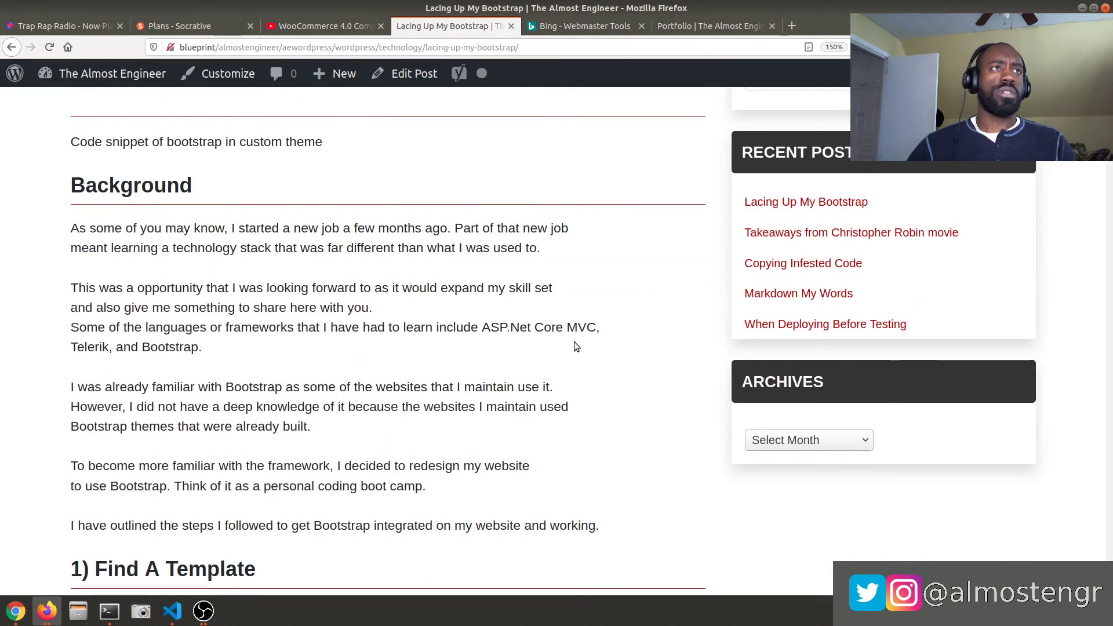
{"action": "scroll", "coordinate": [574, 342], "scroll_direction": "up", "scroll_amount": 3}
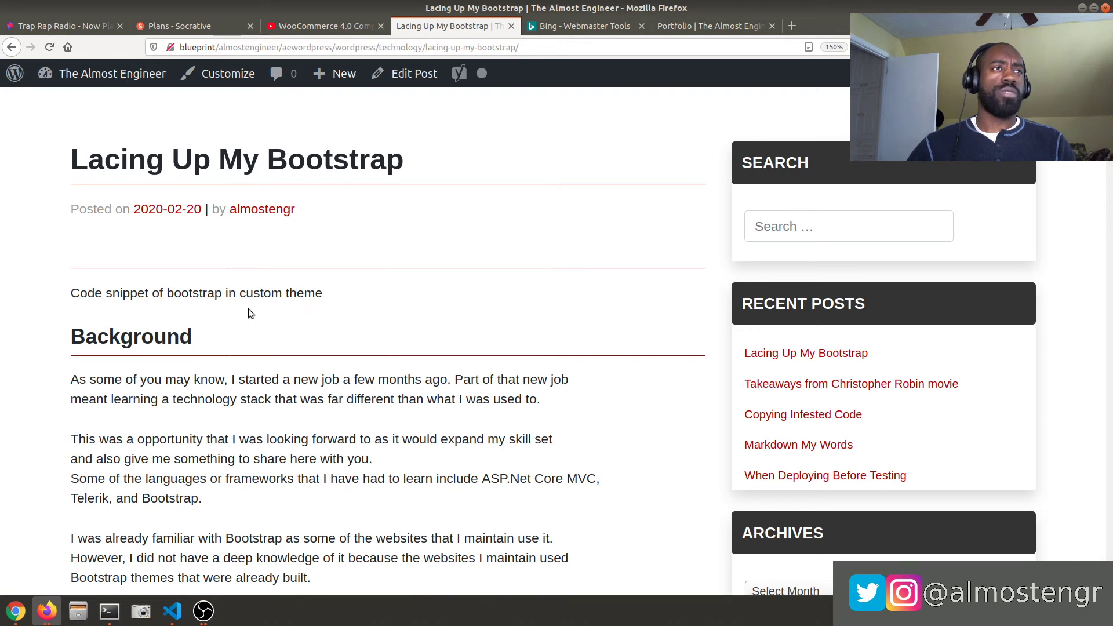
{"action": "left_click_drag", "start_coordinate": [67, 223], "coordinate": [296, 292]}
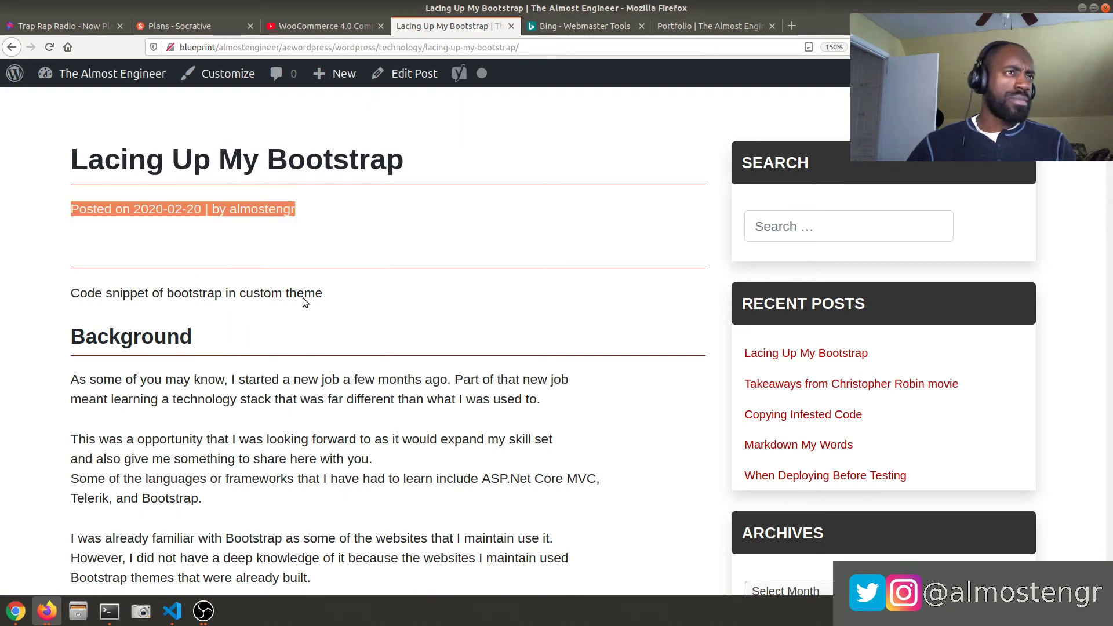
{"action": "left_click", "coordinate": [323, 301]}
{"action": "left_click_drag", "start_coordinate": [310, 164], "coordinate": [104, 165]}
{"action": "left_click", "coordinate": [107, 259]}
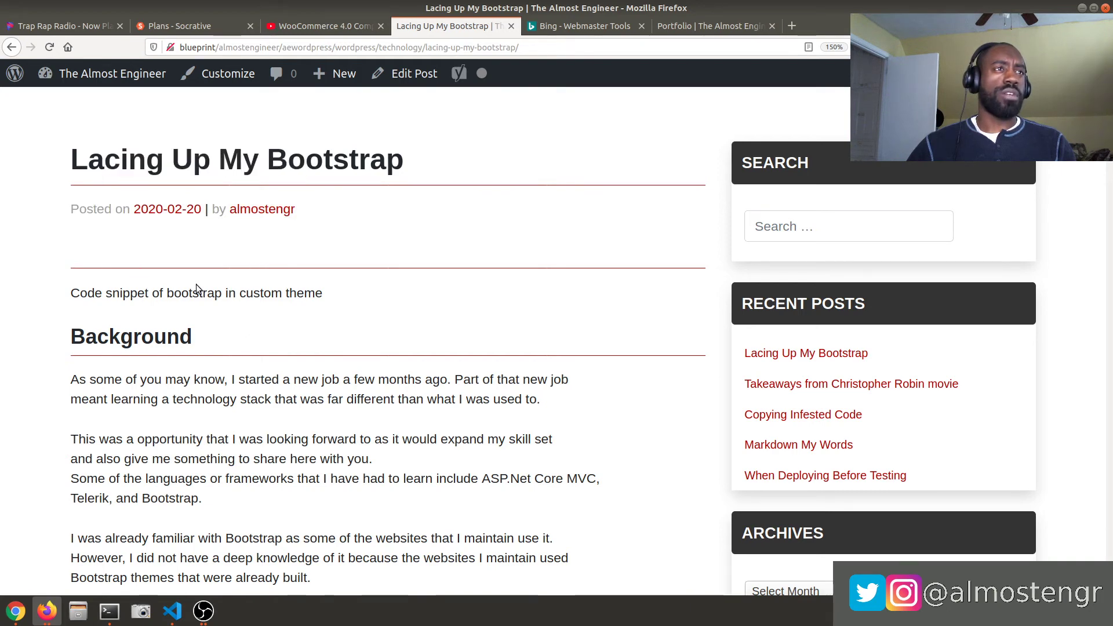
Step: Review the live post's body from Background through Use CDN for Files, checking how the paragraphs' line breaks are rendered
{"action": "scroll", "coordinate": [197, 288], "scroll_direction": "down", "scroll_amount": 4}
{"action": "scroll", "coordinate": [198, 288], "scroll_direction": "down", "scroll_amount": 3}
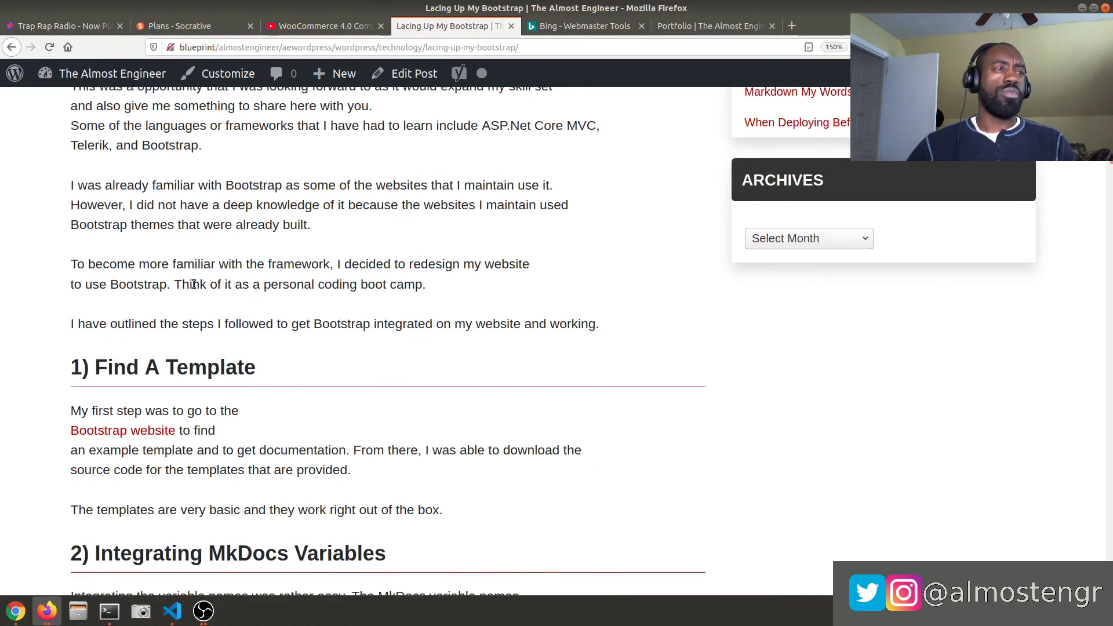
{"action": "scroll", "coordinate": [196, 288], "scroll_direction": "up", "scroll_amount": 8}
{"action": "scroll", "coordinate": [194, 286], "scroll_direction": "down", "scroll_amount": 1}
{"action": "scroll", "coordinate": [195, 286], "scroll_direction": "down", "scroll_amount": 10}
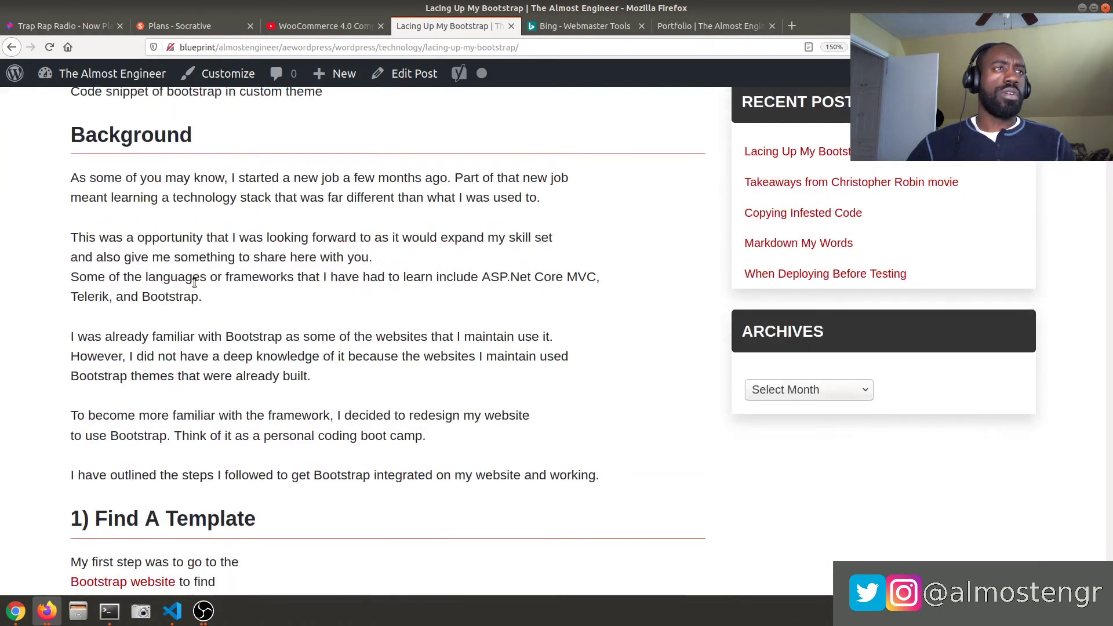
{"action": "scroll", "coordinate": [195, 273], "scroll_direction": "down", "scroll_amount": 5}
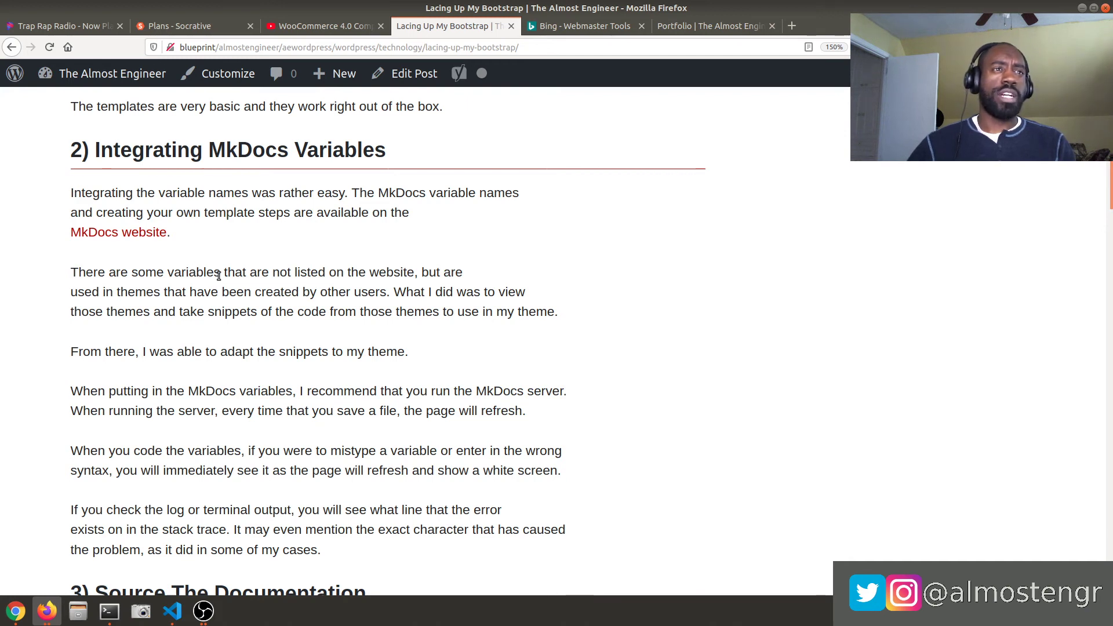
{"action": "scroll", "coordinate": [218, 276], "scroll_direction": "down", "scroll_amount": 5}
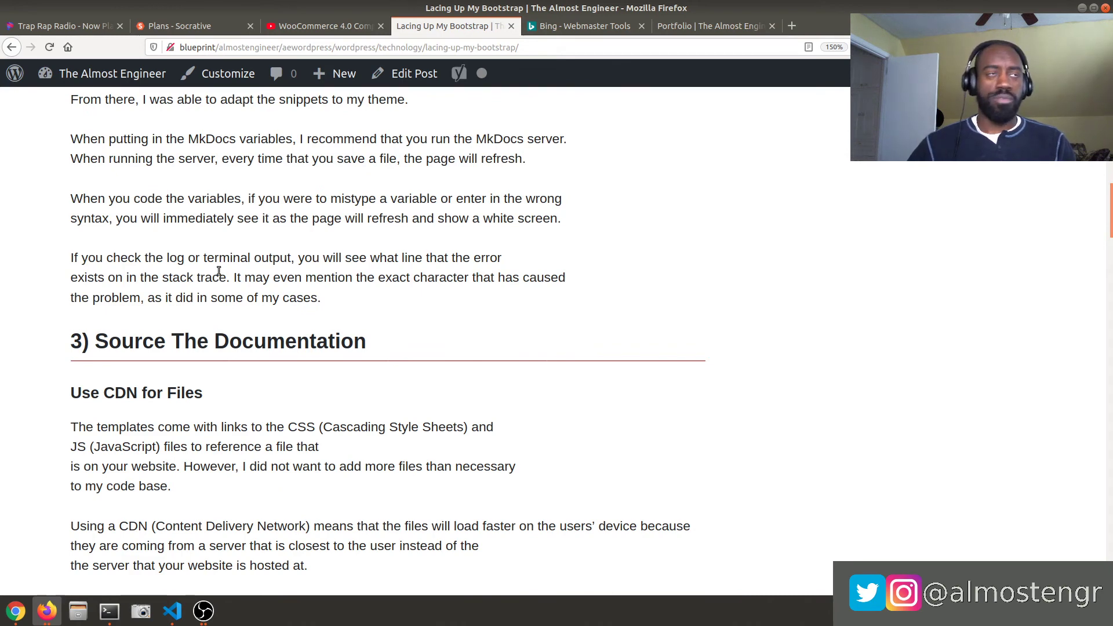
{"action": "scroll", "coordinate": [286, 271], "scroll_direction": "down", "scroll_amount": 3}
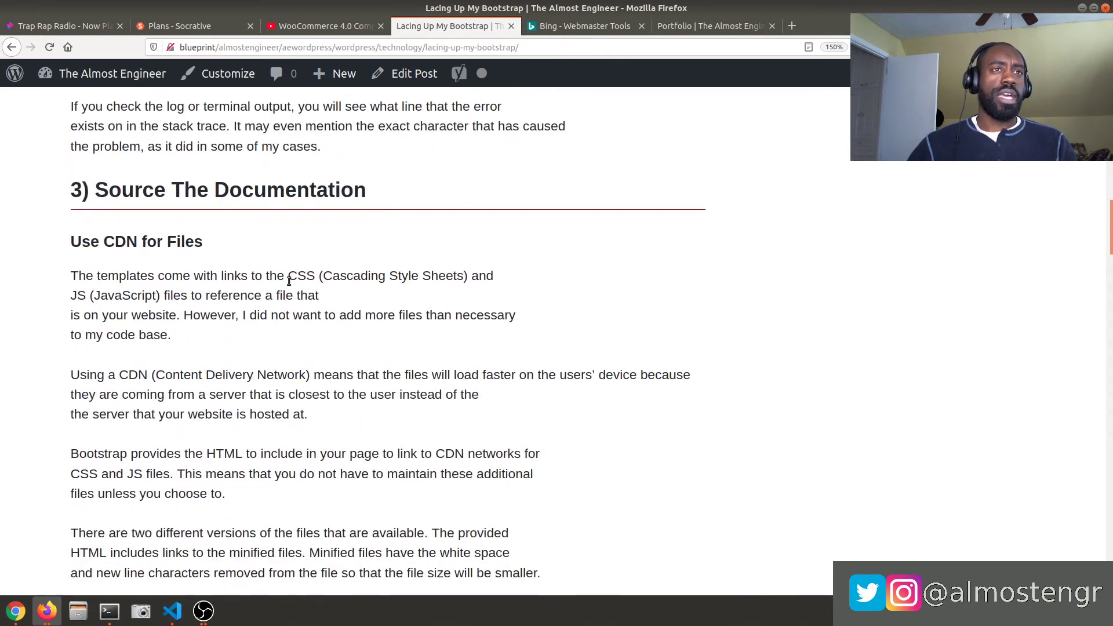
{"action": "left_click_drag", "start_coordinate": [499, 279], "coordinate": [516, 332]}
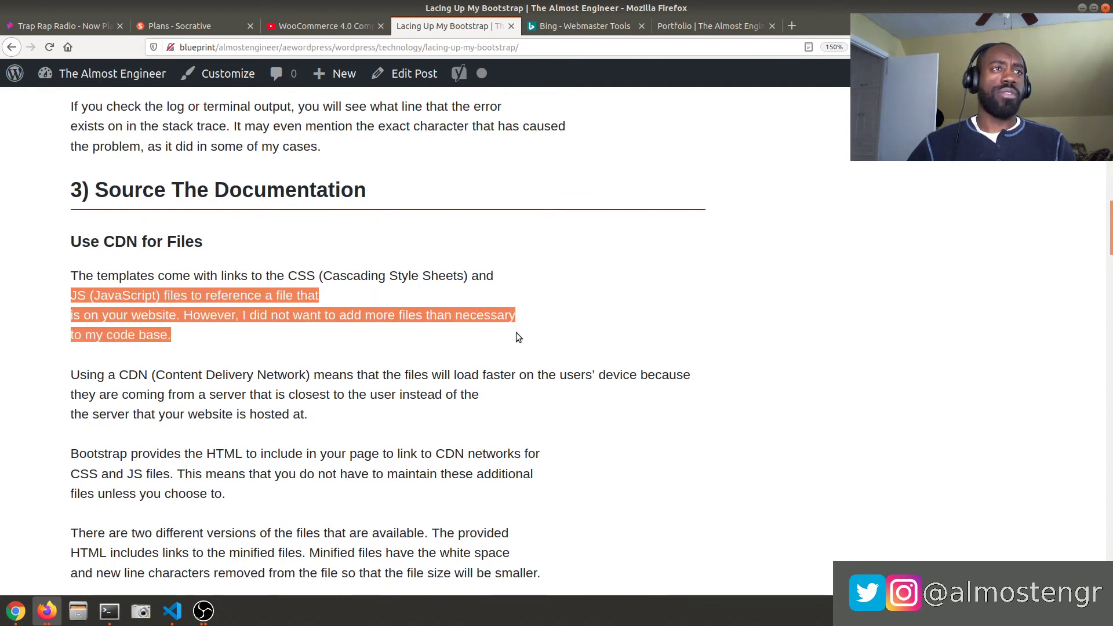
{"action": "scroll", "coordinate": [515, 330], "scroll_direction": "down", "scroll_amount": 5}
{"action": "scroll", "coordinate": [516, 330], "scroll_direction": "up", "scroll_amount": 5}
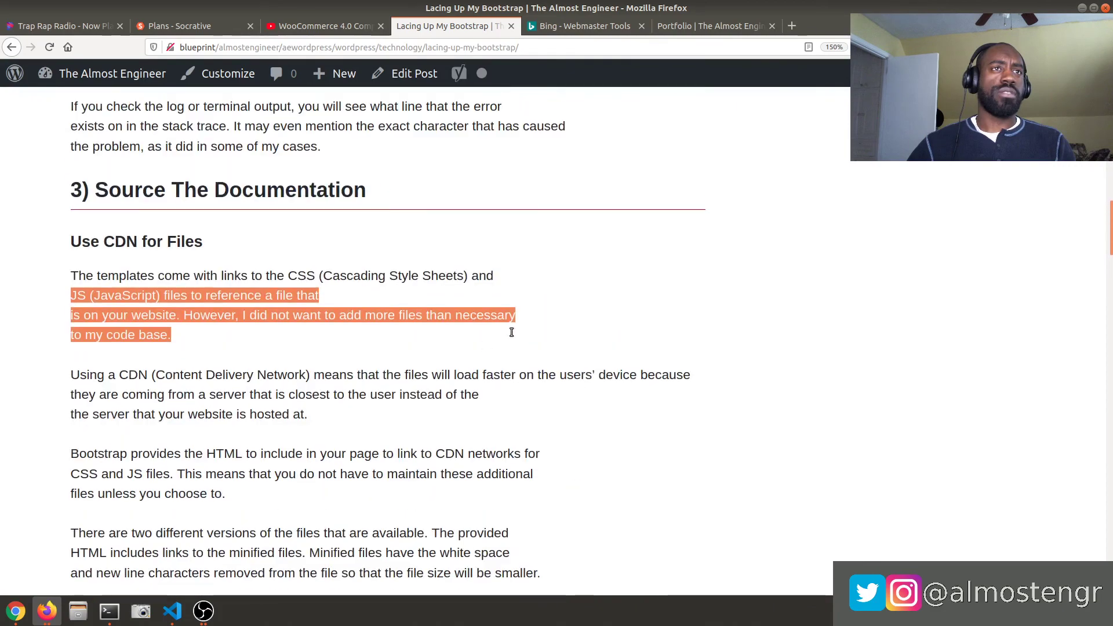
{"action": "left_click_drag", "start_coordinate": [399, 374], "coordinate": [585, 370]}
{"action": "left_click_drag", "start_coordinate": [317, 397], "coordinate": [323, 412]}
Step: Review the rest of the live post from the Font Awesome code sample through the Conclusion, category and footer, and return to the Class Names section
{"action": "scroll", "coordinate": [323, 416], "scroll_direction": "down", "scroll_amount": 5}
{"action": "scroll", "coordinate": [324, 417], "scroll_direction": "down", "scroll_amount": 8}
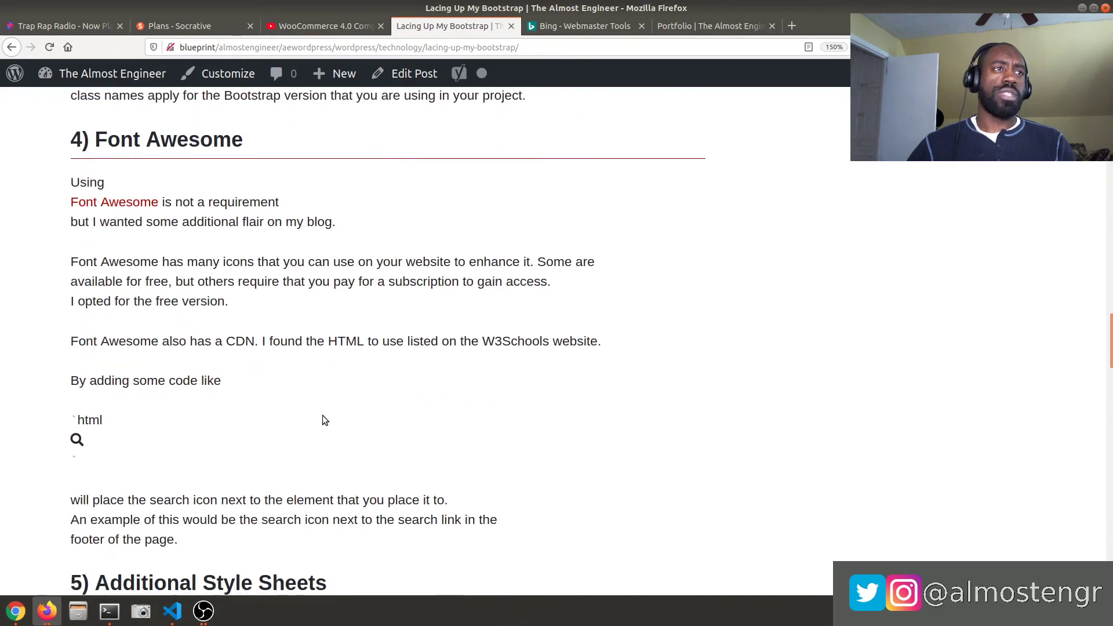
{"action": "scroll", "coordinate": [322, 417], "scroll_direction": "down", "scroll_amount": 5}
{"action": "scroll", "coordinate": [323, 419], "scroll_direction": "down", "scroll_amount": 10}
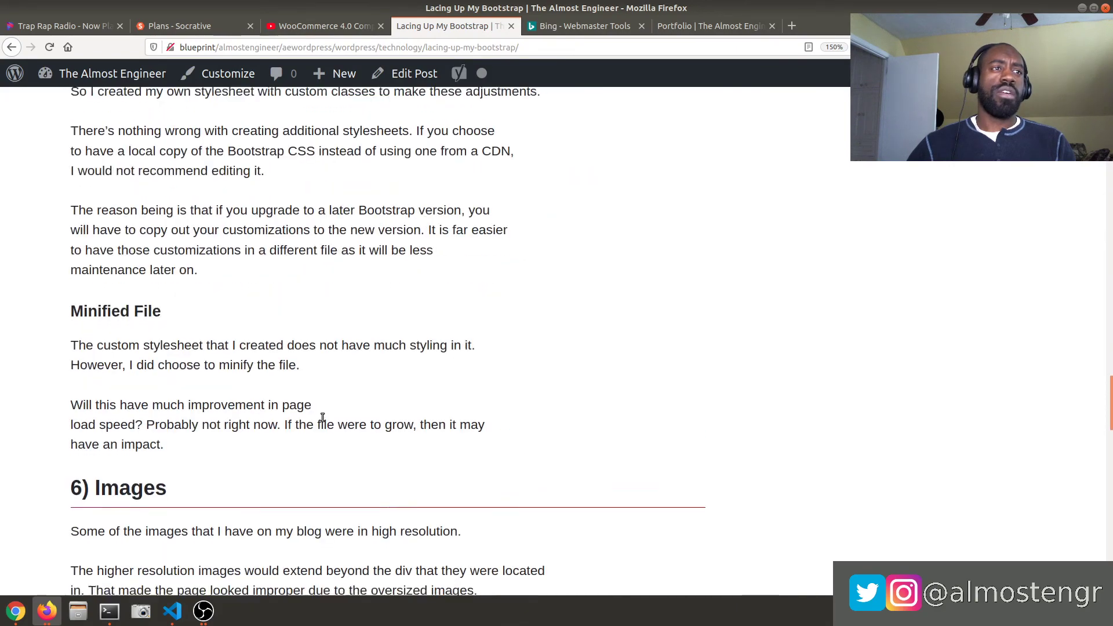
{"action": "scroll", "coordinate": [322, 418], "scroll_direction": "down", "scroll_amount": 8}
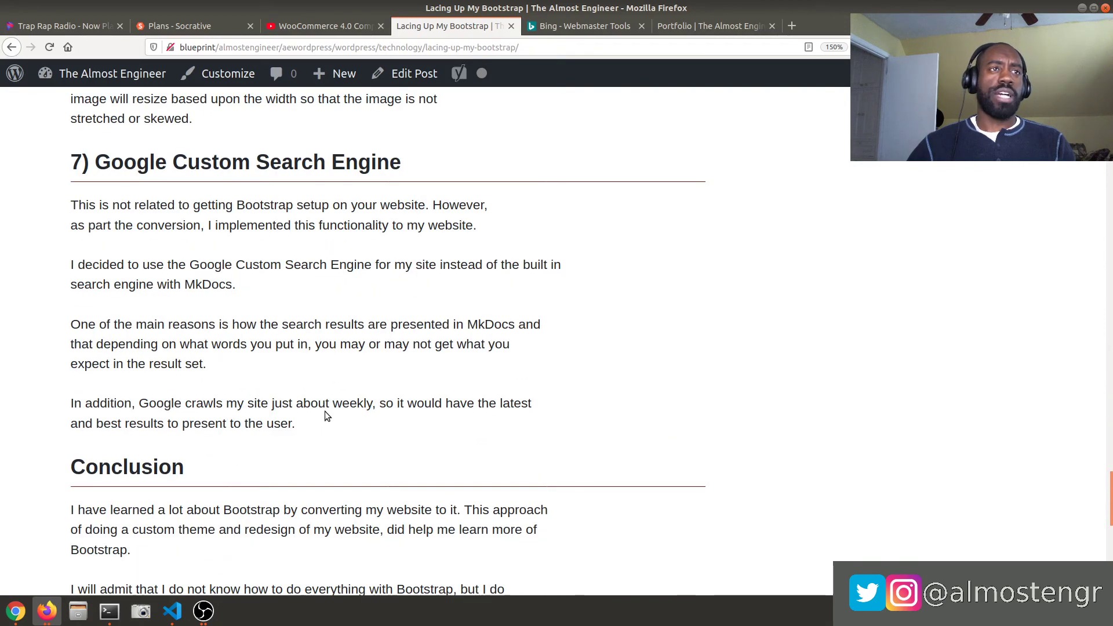
{"action": "scroll", "coordinate": [325, 412], "scroll_direction": "down", "scroll_amount": 8}
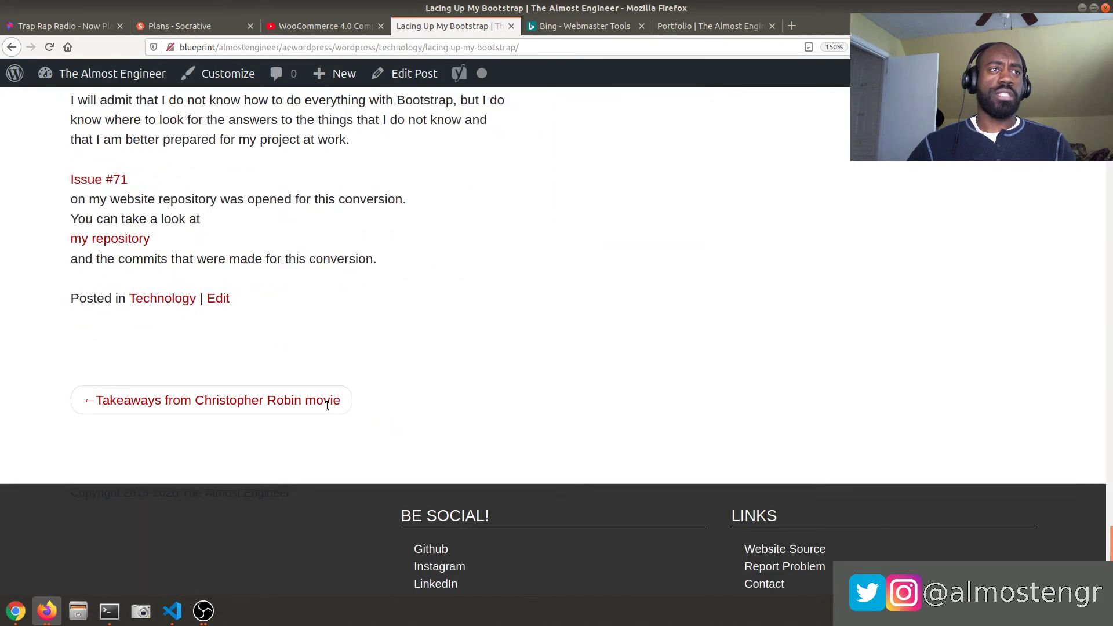
{"action": "scroll", "coordinate": [325, 405], "scroll_direction": "up", "scroll_amount": 5}
{"action": "scroll", "coordinate": [325, 406], "scroll_direction": "up", "scroll_amount": 20}
{"action": "scroll", "coordinate": [326, 405], "scroll_direction": "up", "scroll_amount": 15}
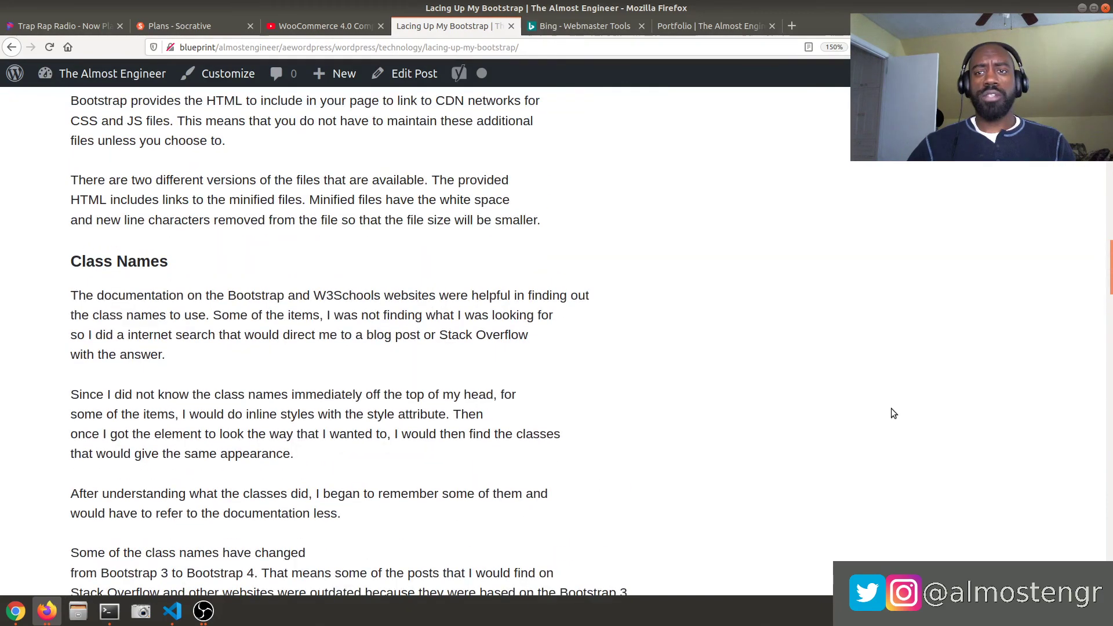